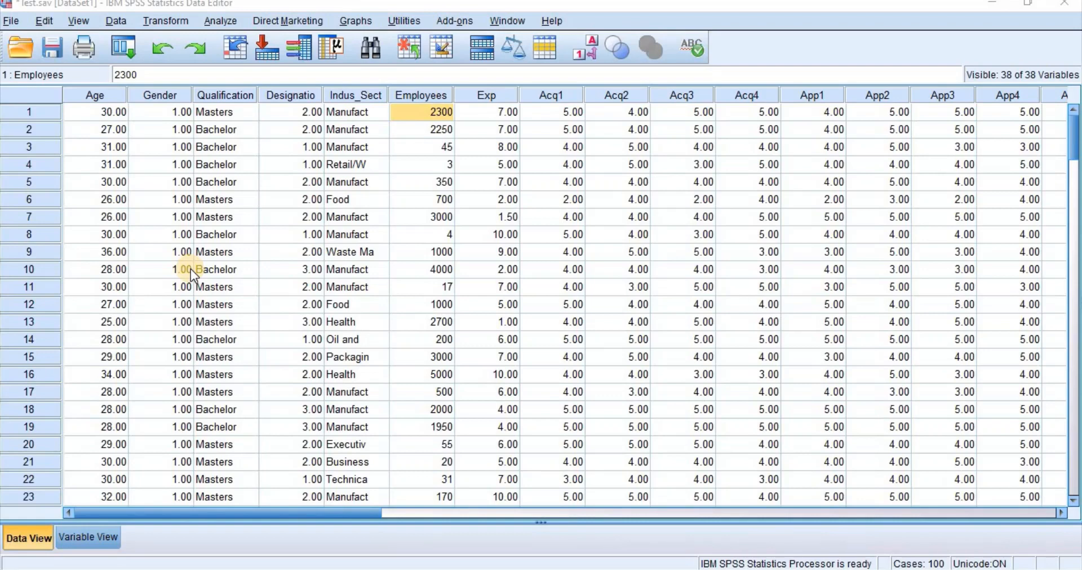
Open the Descriptives procedure for descriptive statistics on the current dataset.
{"action": "left_click", "coordinate": [214, 18]}
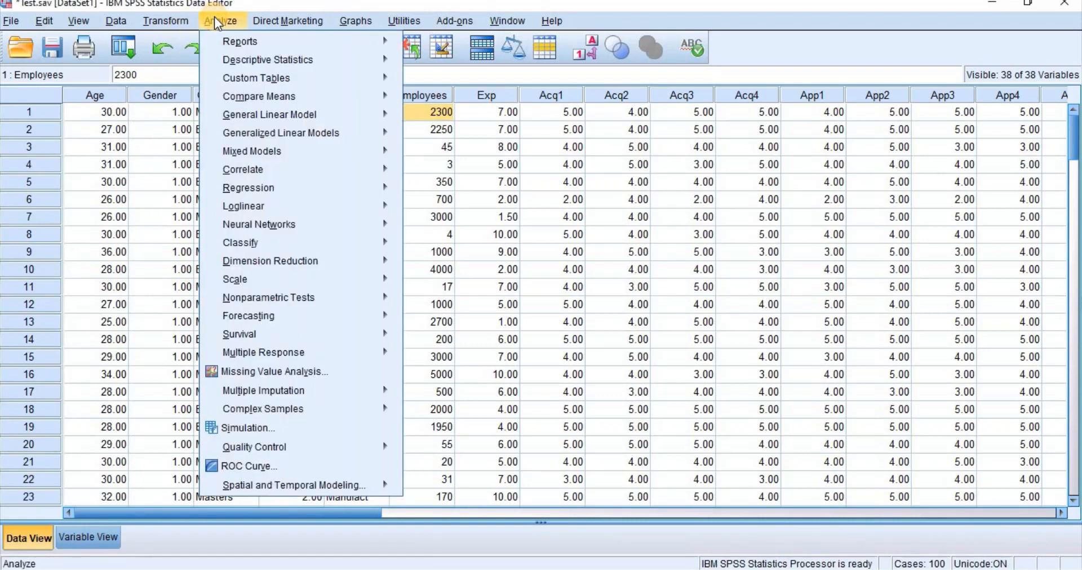
{"action": "mouse_move", "coordinate": [247, 56]}
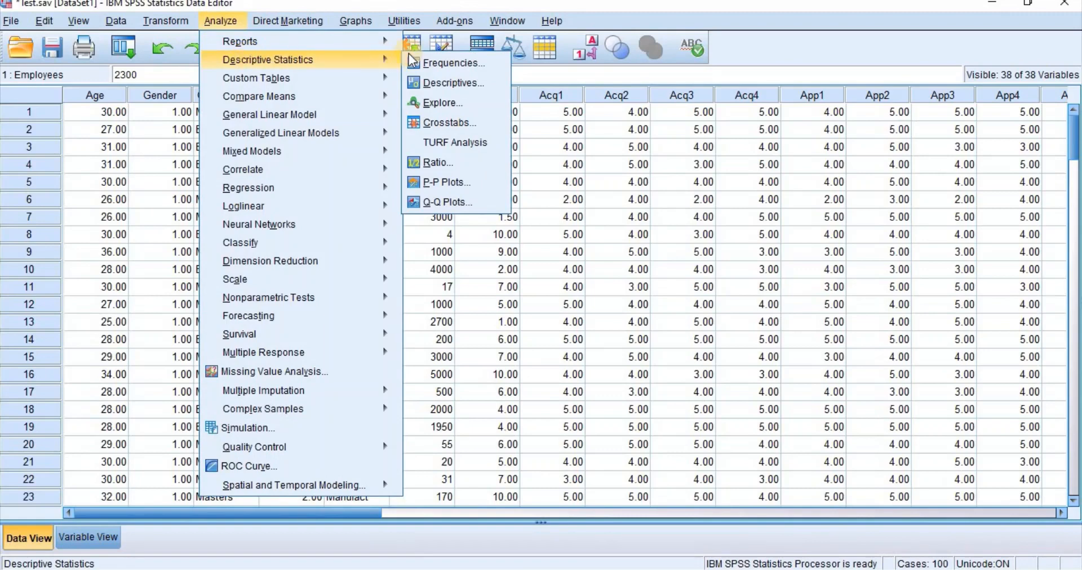
{"action": "left_click", "coordinate": [440, 82]}
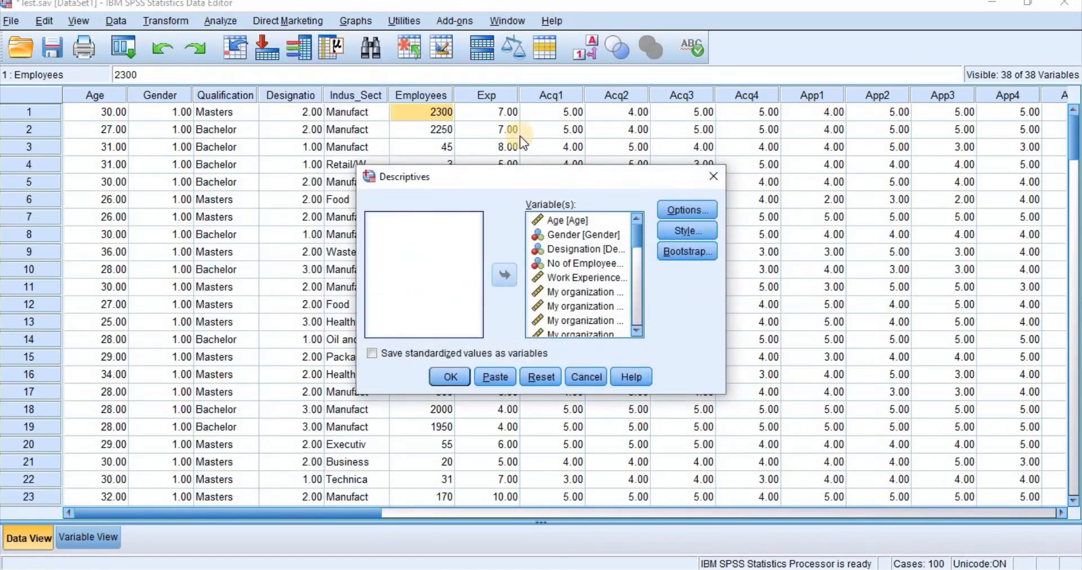
Remove all variables, from Age through VAR00004, from the Descriptives analysis list.
{"action": "left_click", "coordinate": [599, 220]}
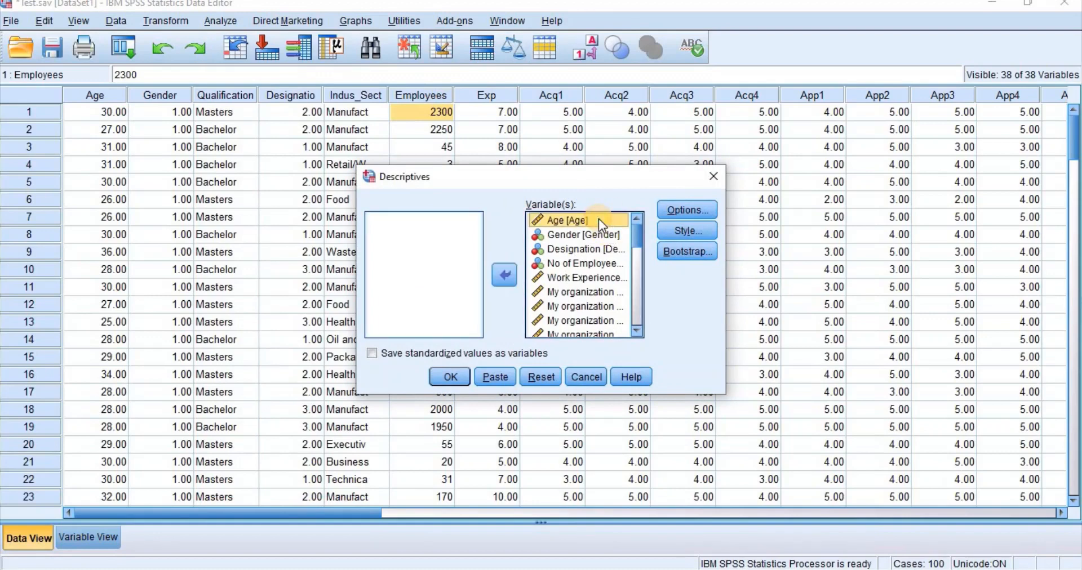
{"action": "key", "text": "shift+Down"}
{"action": "key", "text": "shift+Down"}
{"action": "key", "text": "shift+Down"}
{"action": "key", "text": "shift+Down"}
{"action": "key", "text": "shift+Down"}
{"action": "key", "text": "shift+Down"}
{"action": "key", "text": "shift+Down"}
{"action": "key", "text": "shift+Down"}
{"action": "key", "text": "shift+Down"}
{"action": "key", "text": "shift+Down"}
{"action": "key", "text": "shift+Down"}
{"action": "key", "text": "shift+Down"}
{"action": "key", "text": "shift+Down"}
{"action": "key", "text": "shift+Down"}
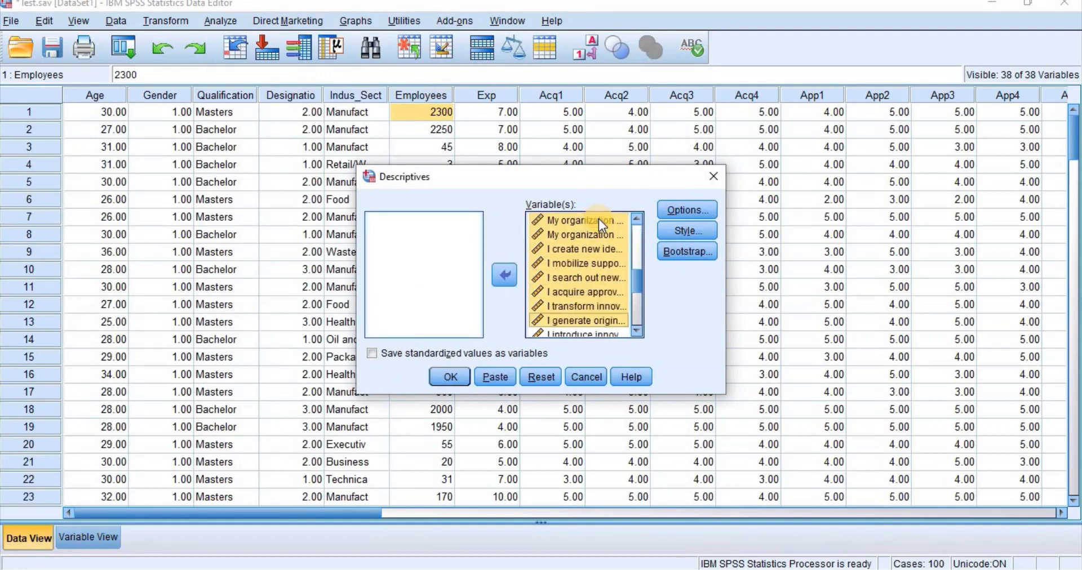
{"action": "key", "text": "shift+Down"}
{"action": "key", "text": "shift+Down"}
{"action": "key", "text": "shift+Down"}
{"action": "key", "text": "shift+Down"}
{"action": "key", "text": "shift+Down"}
{"action": "key", "text": "shift+Down"}
{"action": "key", "text": "shift+Down"}
{"action": "key", "text": "shift+Down"}
{"action": "key", "text": "shift+Down"}
{"action": "key", "text": "shift+Down"}
{"action": "key", "text": "shift+Down"}
{"action": "key", "text": "shift+Down"}
{"action": "key", "text": "shift+Down"}
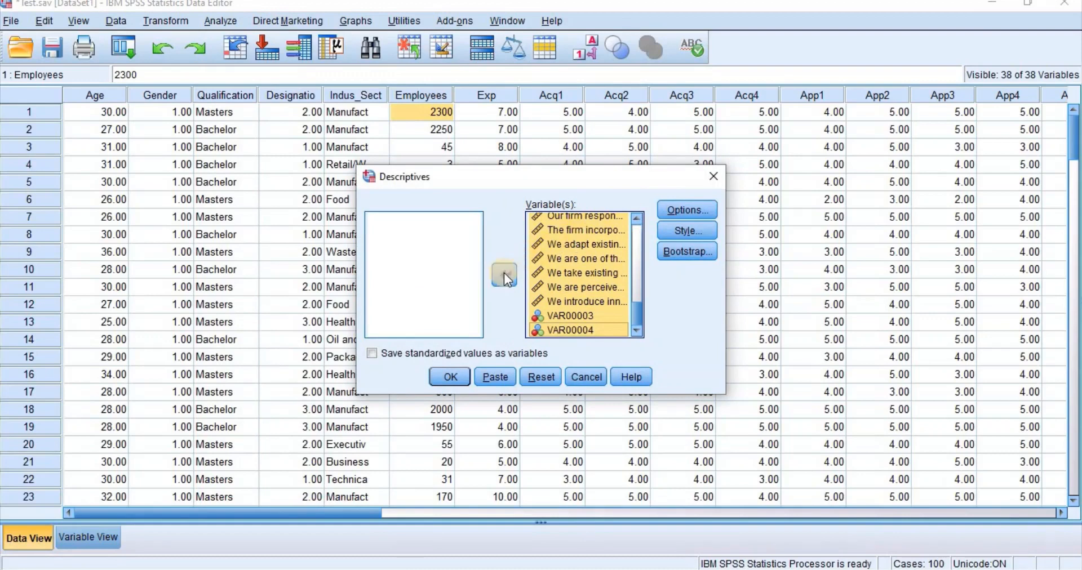
{"action": "left_click", "coordinate": [504, 274]}
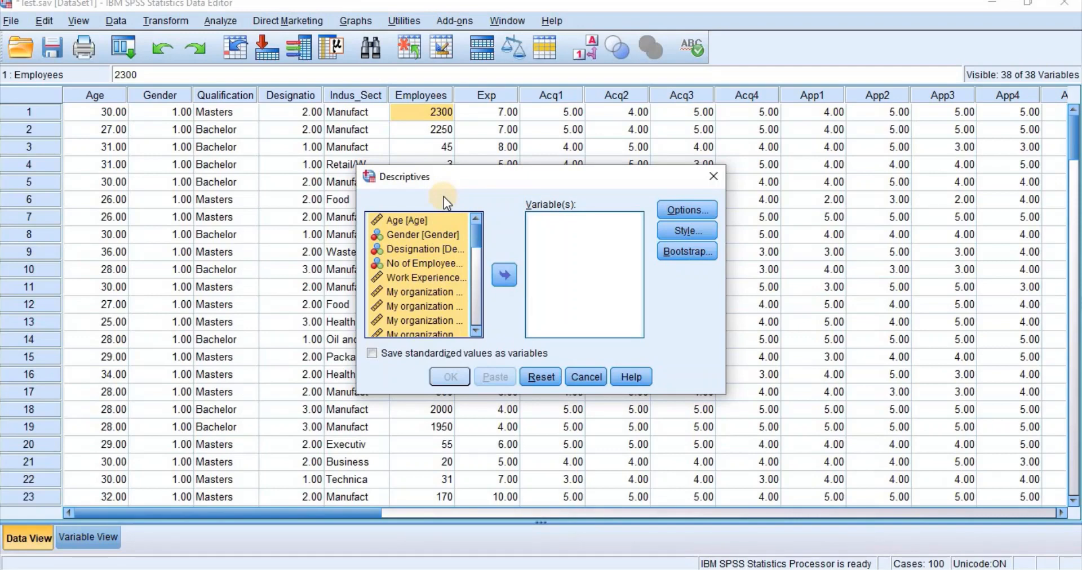
Add Gender to the analysis variables and take it back out.
{"action": "left_click", "coordinate": [441, 228]}
{"action": "left_click", "coordinate": [451, 220]}
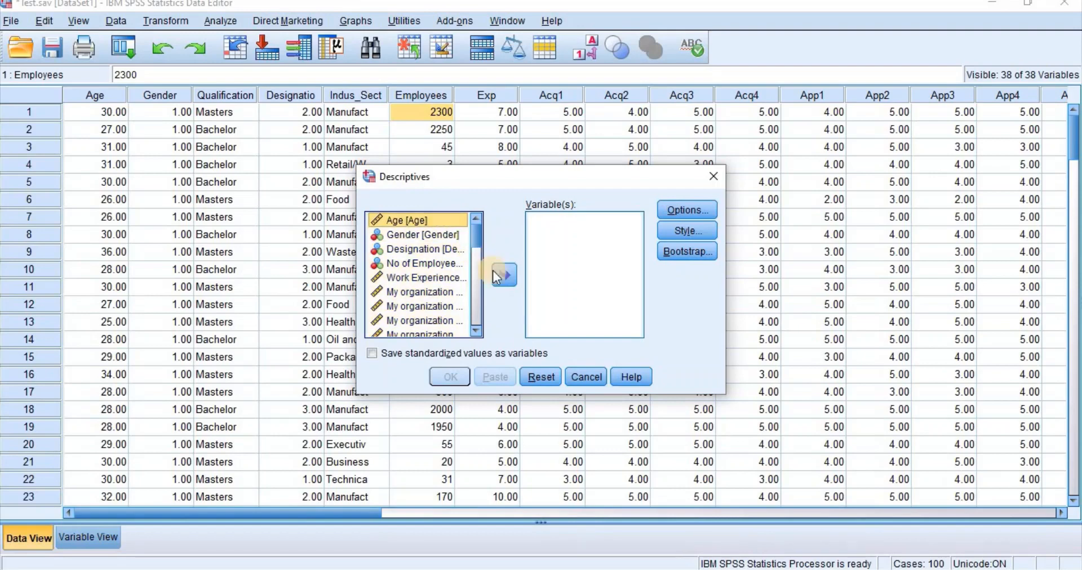
{"action": "left_click", "coordinate": [420, 232]}
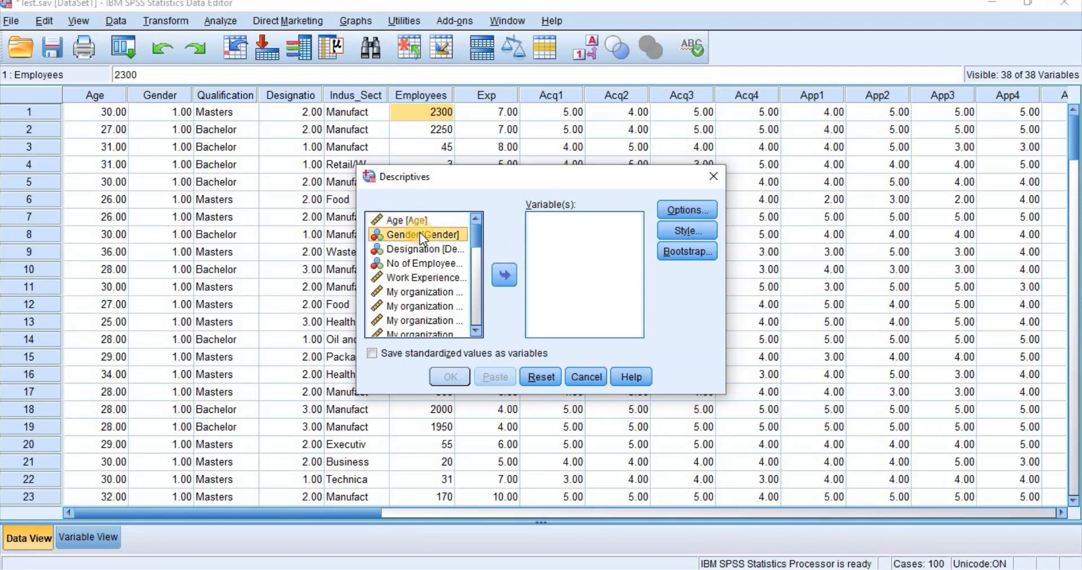
{"action": "left_click", "coordinate": [505, 275]}
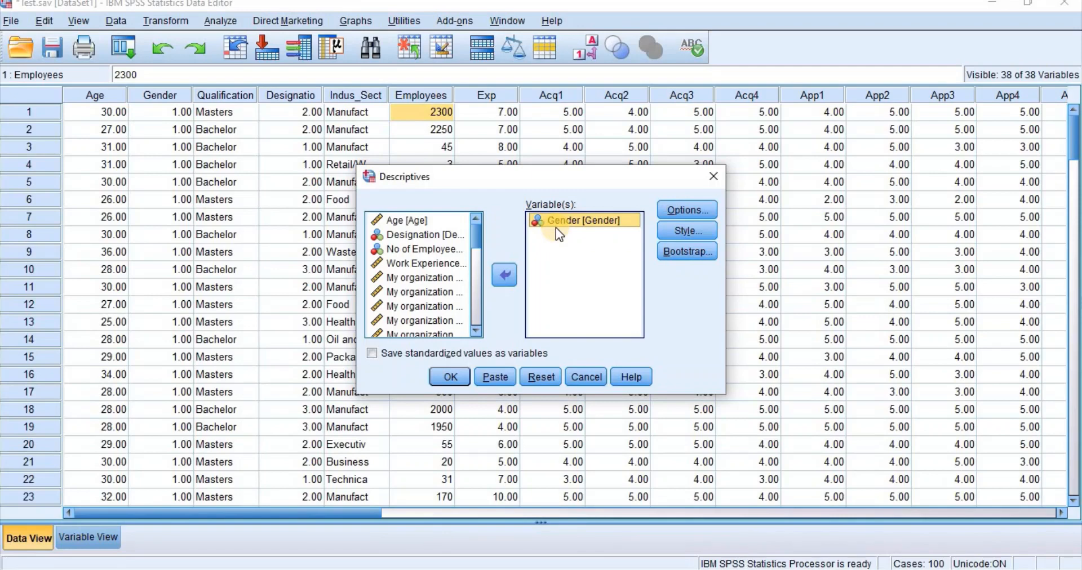
{"action": "left_click", "coordinate": [505, 274]}
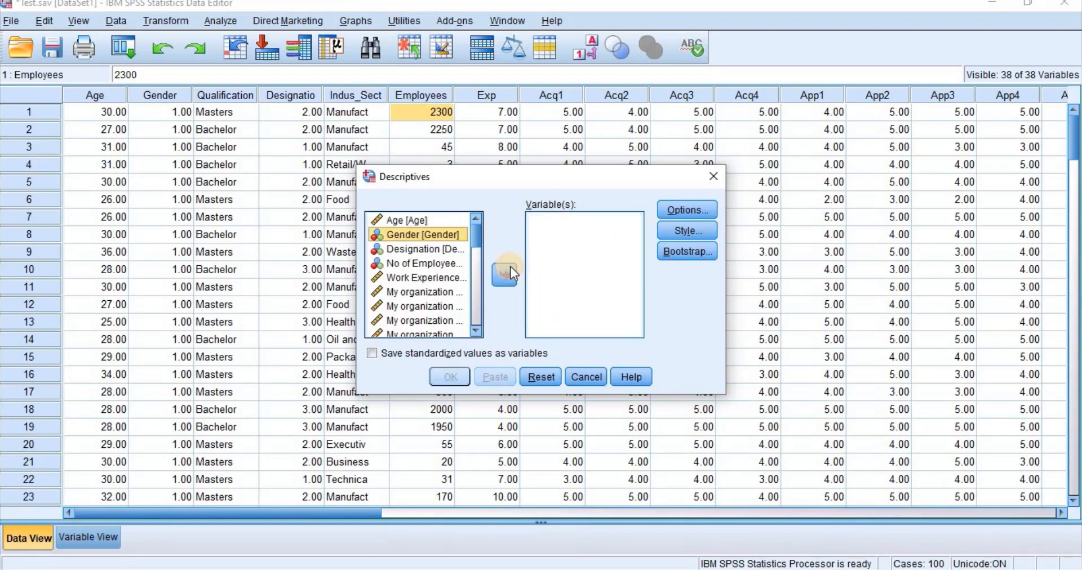
Try selecting the entire range of source variables from Age through VAR00004.
{"action": "left_click", "coordinate": [424, 220]}
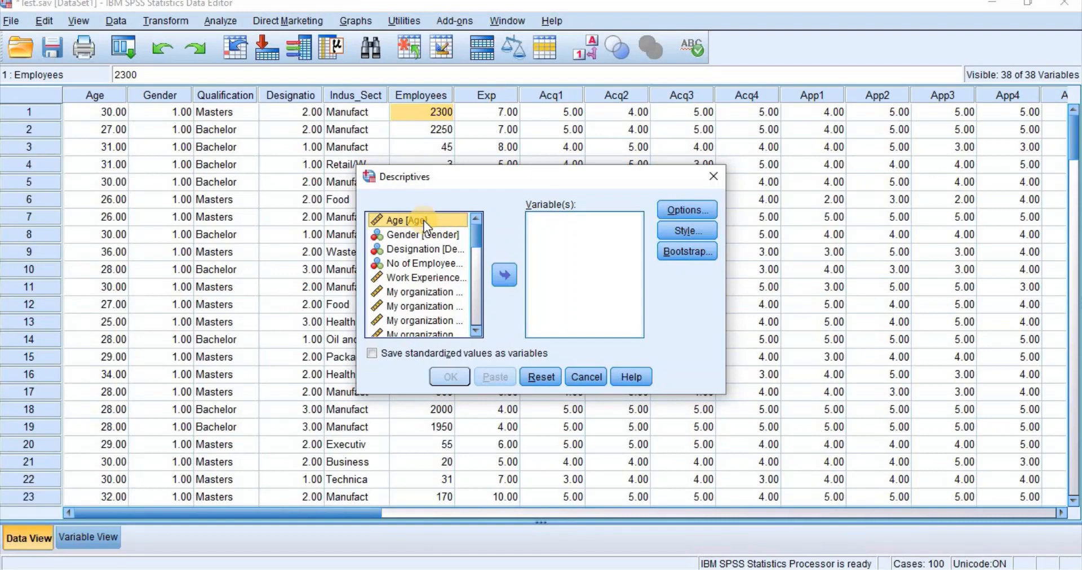
{"action": "key", "text": "shift+Down"}
{"action": "key", "text": "shift+Down"}
{"action": "key", "text": "shift+Down"}
{"action": "key", "text": "shift+Down"}
{"action": "key", "text": "shift+Down"}
{"action": "key", "text": "shift+Down"}
{"action": "key", "text": "shift+Down"}
{"action": "key", "text": "shift+Down"}
{"action": "key", "text": "shift+Down"}
{"action": "key", "text": "shift+Down"}
{"action": "key", "text": "shift+Down"}
{"action": "key", "text": "shift+Down"}
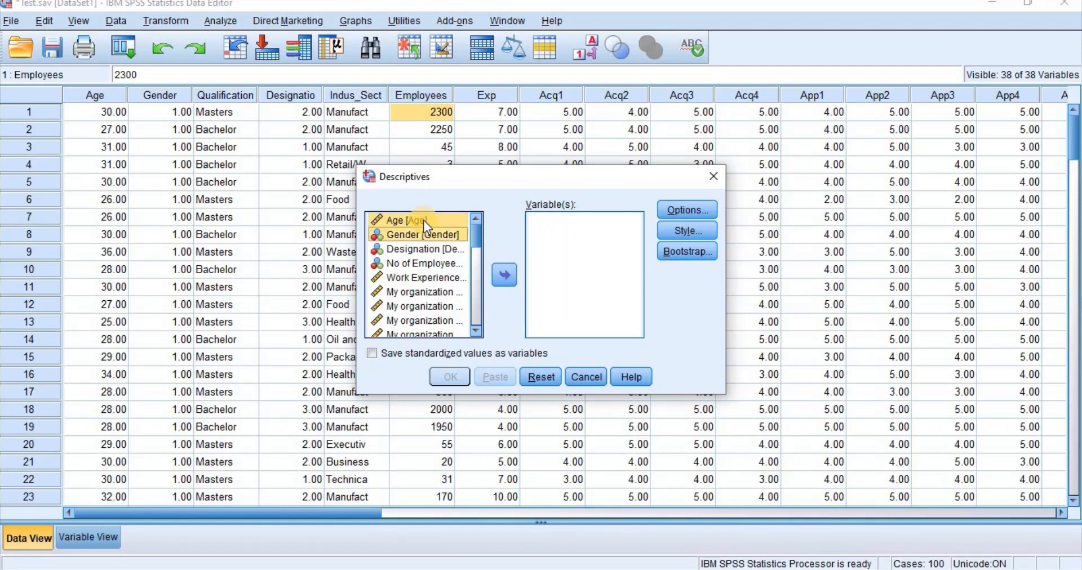
{"action": "key", "text": "shift+Down"}
{"action": "key", "text": "shift+Down"}
{"action": "key", "text": "shift+Down"}
{"action": "key", "text": "shift+Down"}
{"action": "key", "text": "shift+Down"}
{"action": "key", "text": "shift+Down"}
{"action": "key", "text": "shift+Down"}
{"action": "key", "text": "shift+Down"}
{"action": "key", "text": "shift+Down"}
{"action": "key", "text": "shift+Down"}
{"action": "key", "text": "shift+Down"}
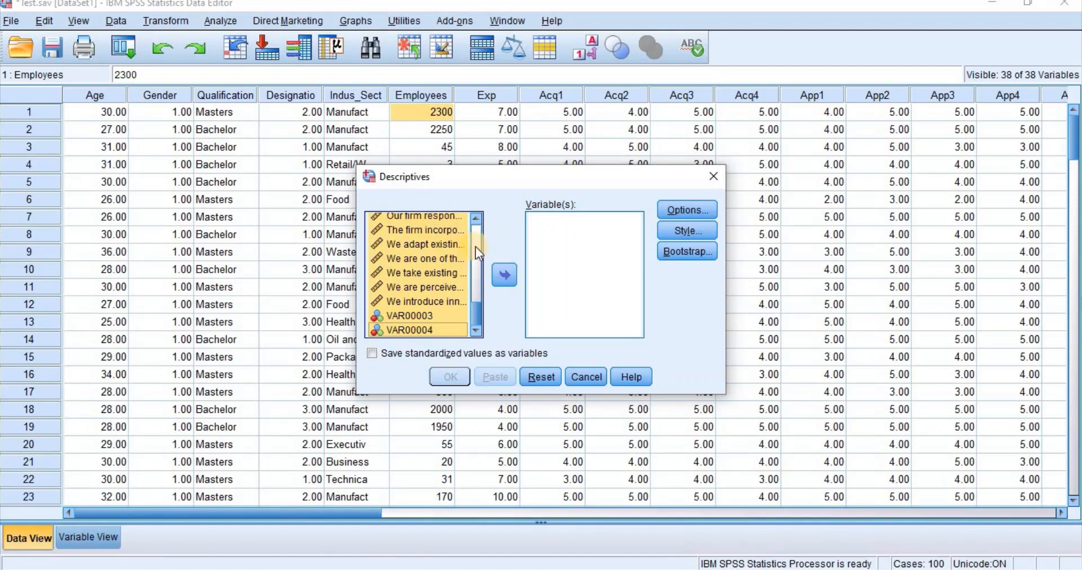
{"action": "left_click", "coordinate": [421, 244]}
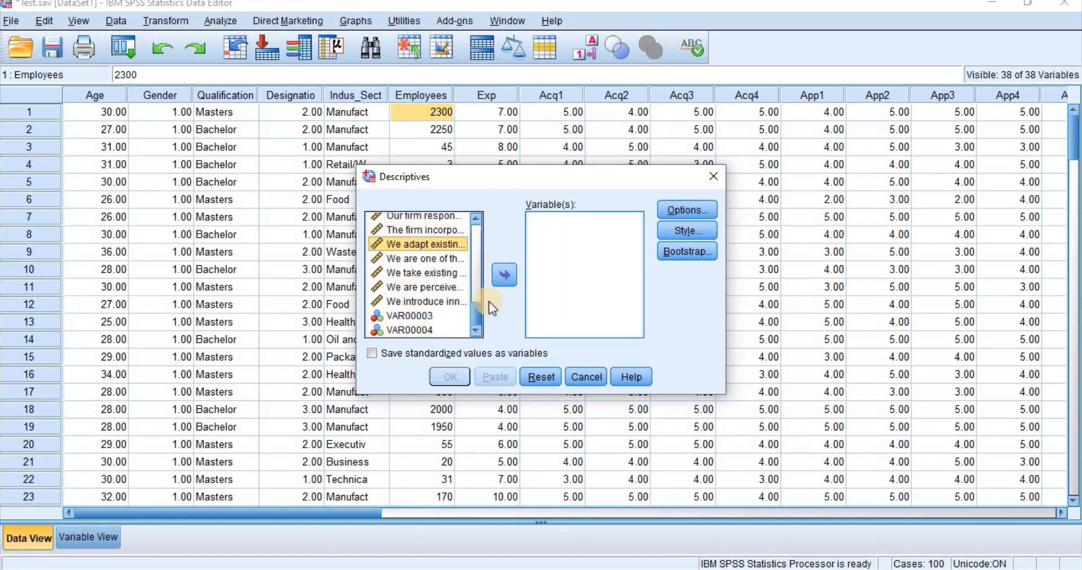
{"action": "left_click", "coordinate": [476, 228]}
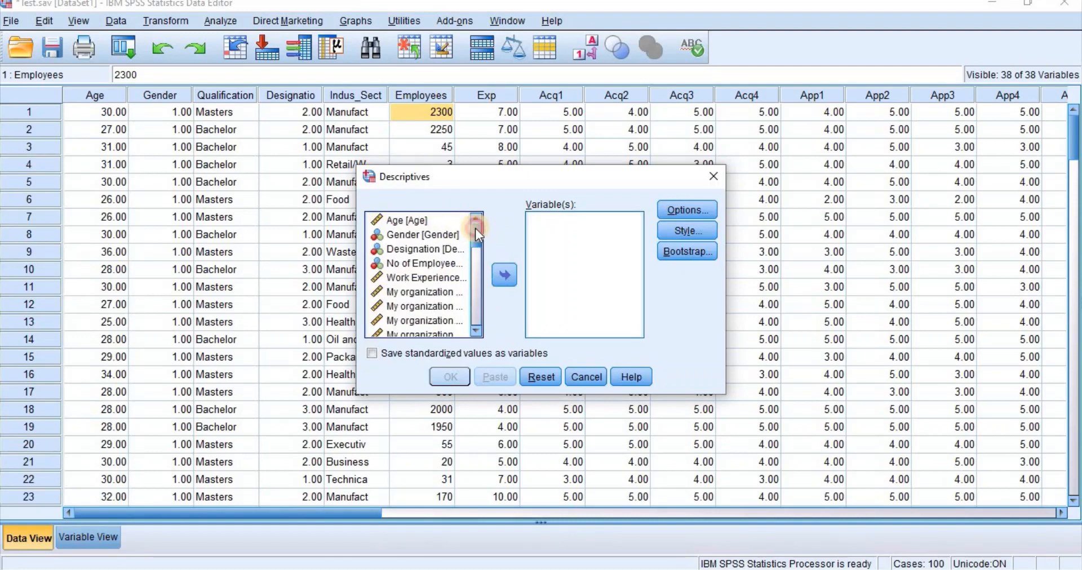
{"action": "left_click", "coordinate": [425, 222]}
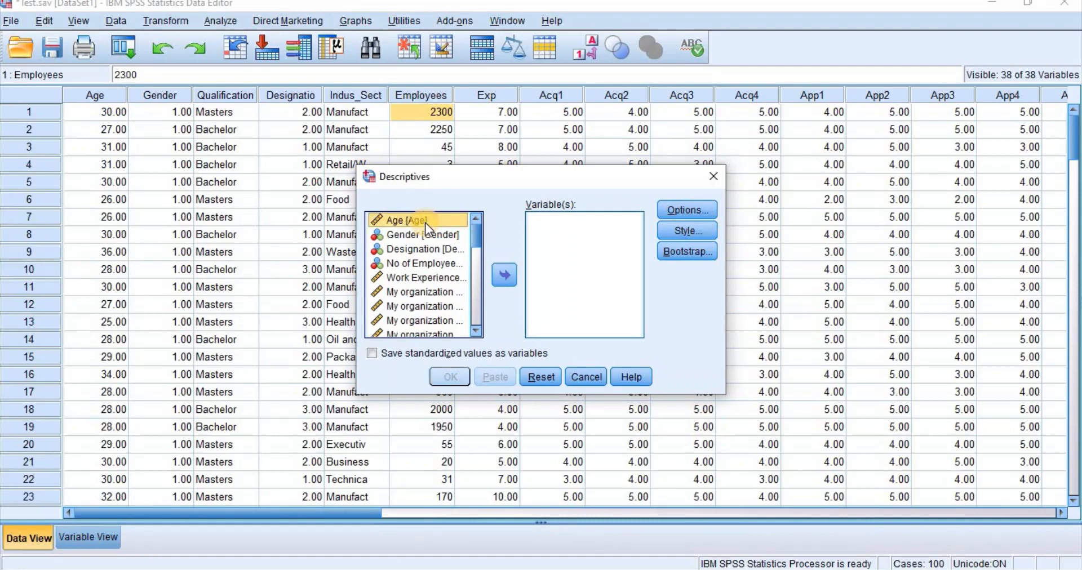
{"action": "key", "text": "shift+Down"}
{"action": "key", "text": "shift+Down"}
{"action": "key", "text": "shift+Down"}
{"action": "key", "text": "shift+Down"}
{"action": "key", "text": "shift+Down"}
{"action": "key", "text": "shift+Down"}
{"action": "key", "text": "shift+Down"}
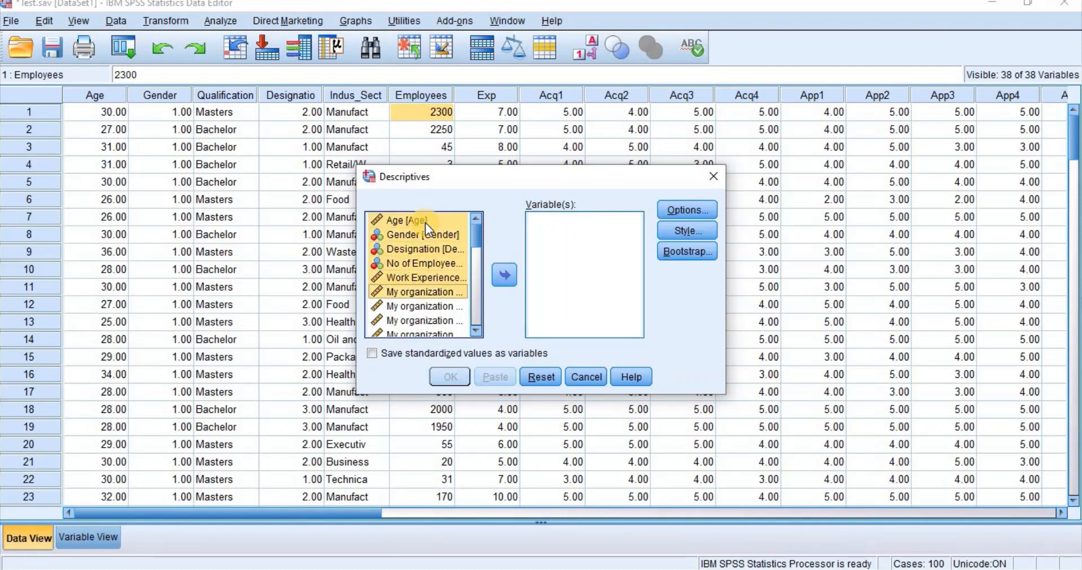
{"action": "key", "text": "shift+Down"}
{"action": "key", "text": "shift+Down"}
{"action": "key", "text": "shift+Down"}
{"action": "key", "text": "shift+Down"}
{"action": "key", "text": "shift+Down"}
{"action": "key", "text": "shift+Down"}
{"action": "key", "text": "shift+Down"}
{"action": "key", "text": "shift+Down"}
{"action": "key", "text": "shift+Down"}
{"action": "key", "text": "shift+Down"}
{"action": "key", "text": "shift+Down"}
{"action": "key", "text": "shift+Down"}
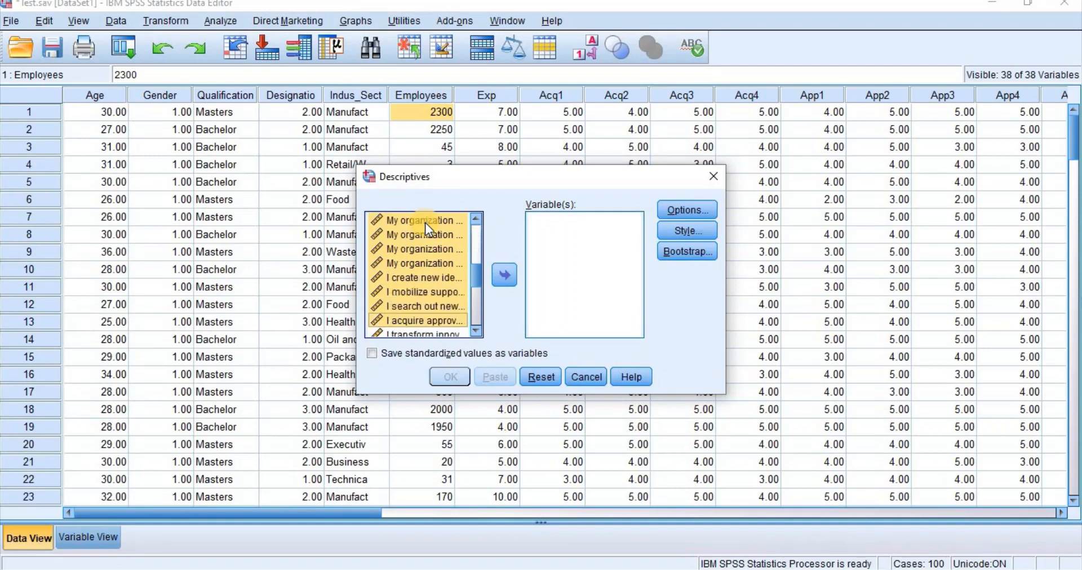
{"action": "key", "text": "shift+Down"}
{"action": "key", "text": "shift+Down"}
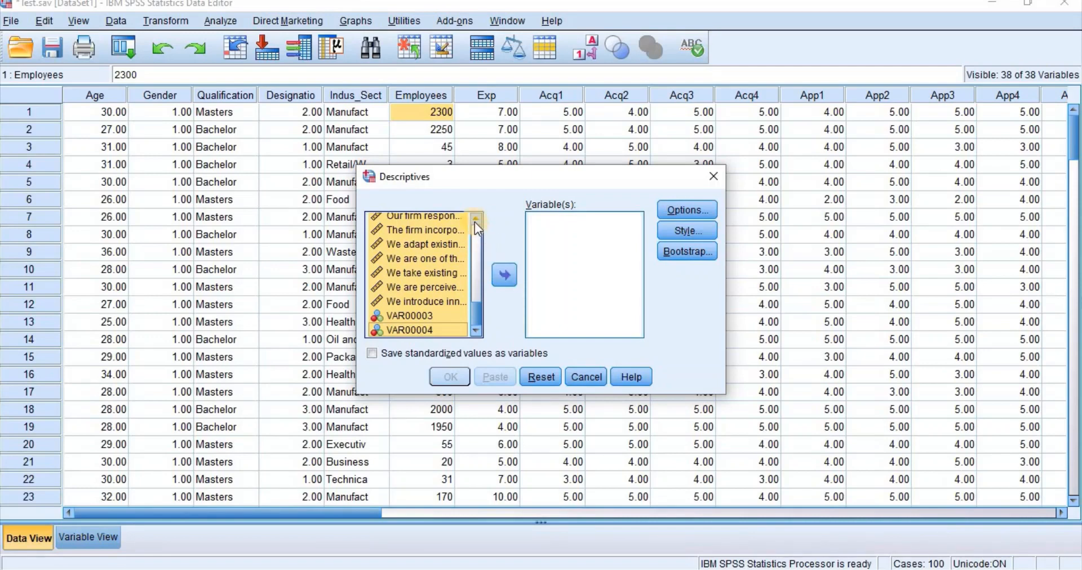
{"action": "left_click_drag", "start_coordinate": [475, 217], "coordinate": [475, 217]}
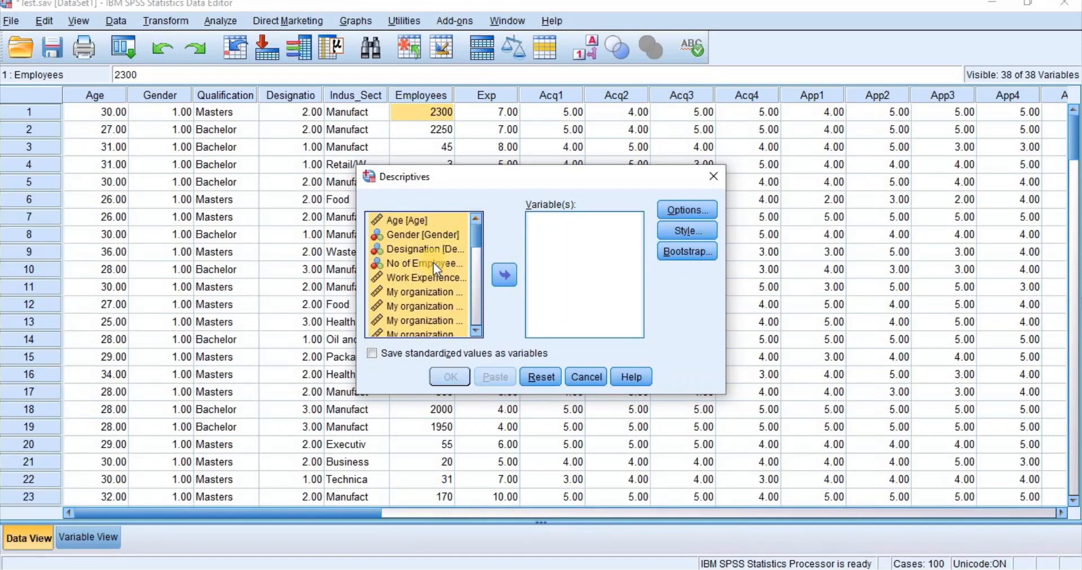
Set the source variable list to display variable names instead of labels.
{"action": "left_click", "coordinate": [407, 278]}
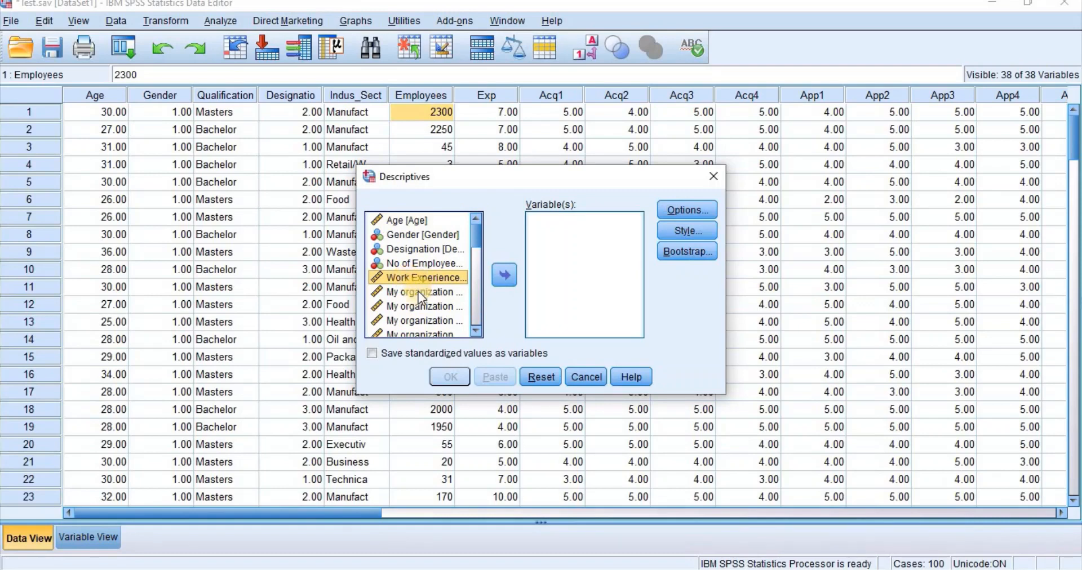
{"action": "left_click", "coordinate": [418, 292]}
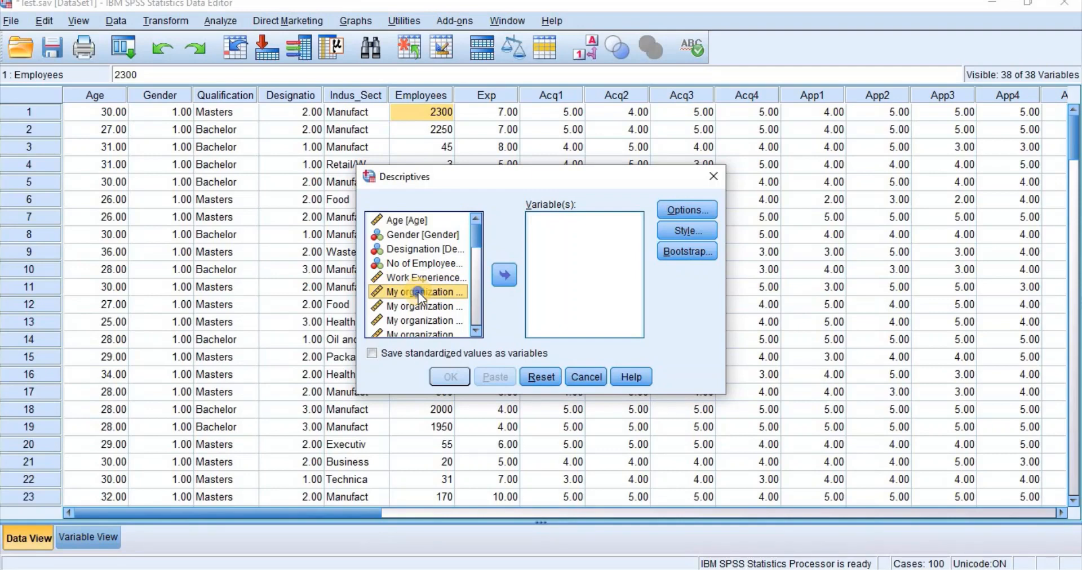
{"action": "right_click", "coordinate": [418, 292]}
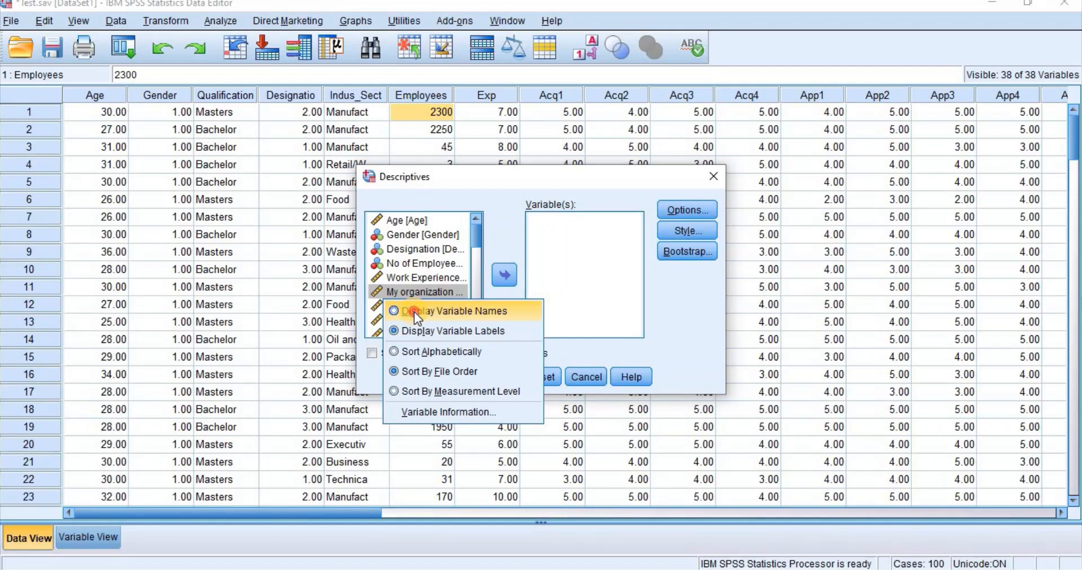
{"action": "left_click", "coordinate": [414, 311]}
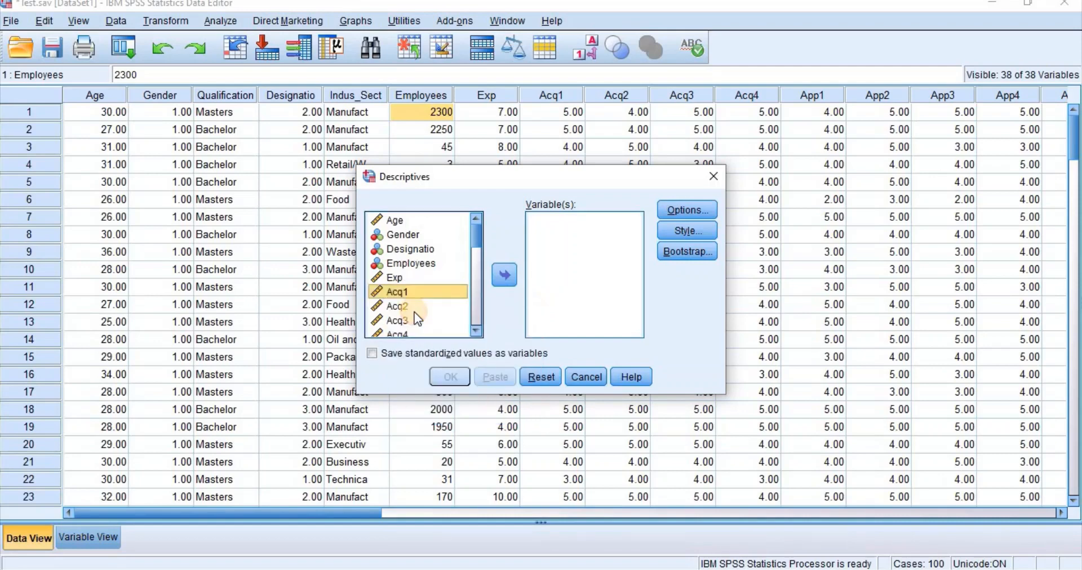
Examine the variable names through to the end of the source list.
{"action": "left_click", "coordinate": [474, 333]}
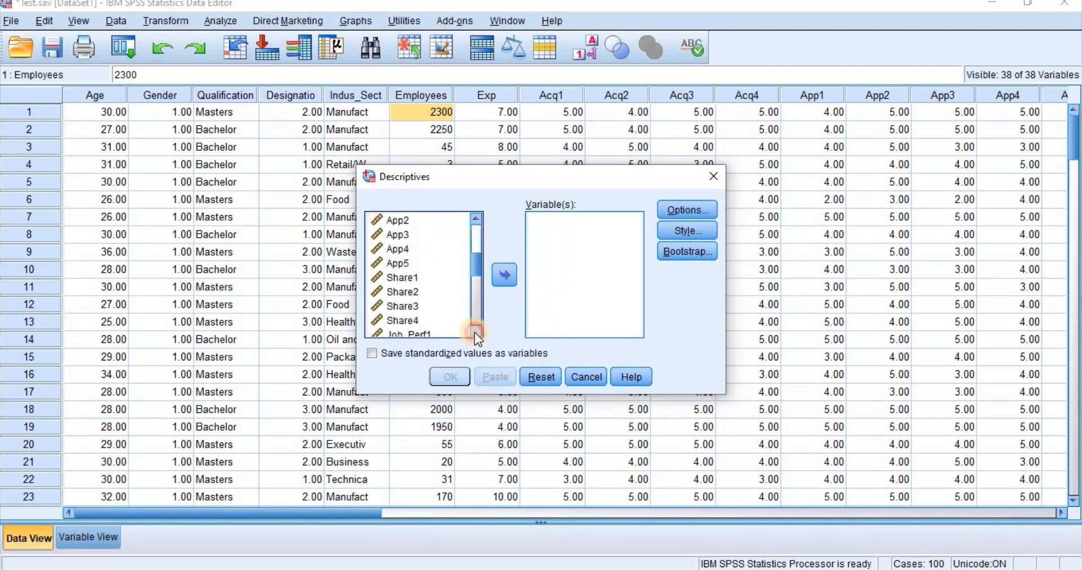
{"action": "left_click", "coordinate": [475, 332]}
{"action": "left_click", "coordinate": [475, 332]}
{"action": "left_click", "coordinate": [474, 332]}
{"action": "left_click", "coordinate": [474, 333]}
{"action": "left_click", "coordinate": [474, 333]}
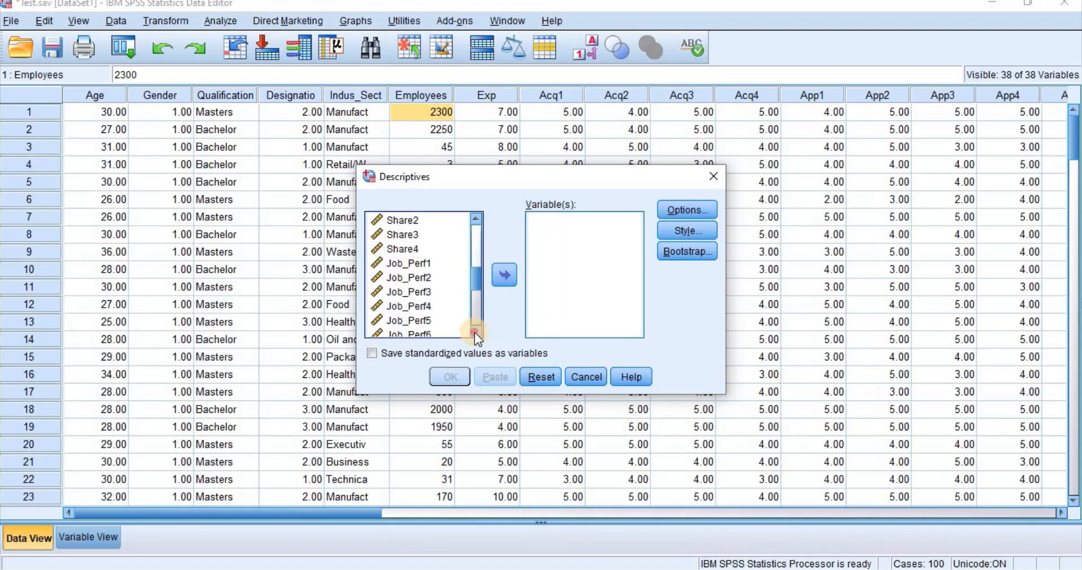
{"action": "left_click", "coordinate": [474, 332]}
{"action": "left_click", "coordinate": [474, 333]}
{"action": "left_click", "coordinate": [475, 333]}
{"action": "left_click", "coordinate": [474, 333]}
{"action": "left_click", "coordinate": [475, 332]}
{"action": "left_click", "coordinate": [474, 333]}
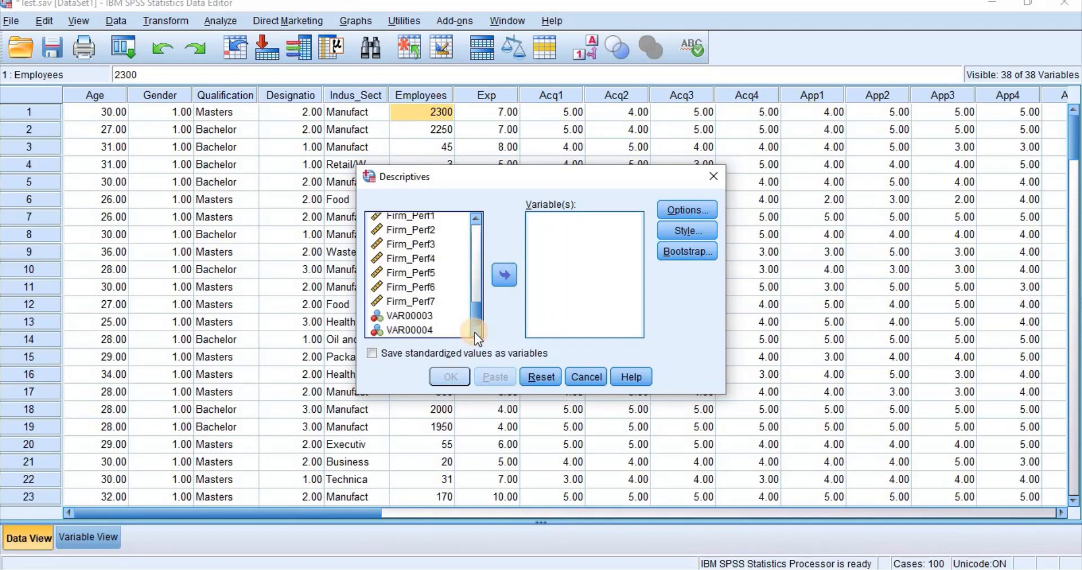
Switch the source list to variable labels and back to variable names.
{"action": "right_click", "coordinate": [414, 244]}
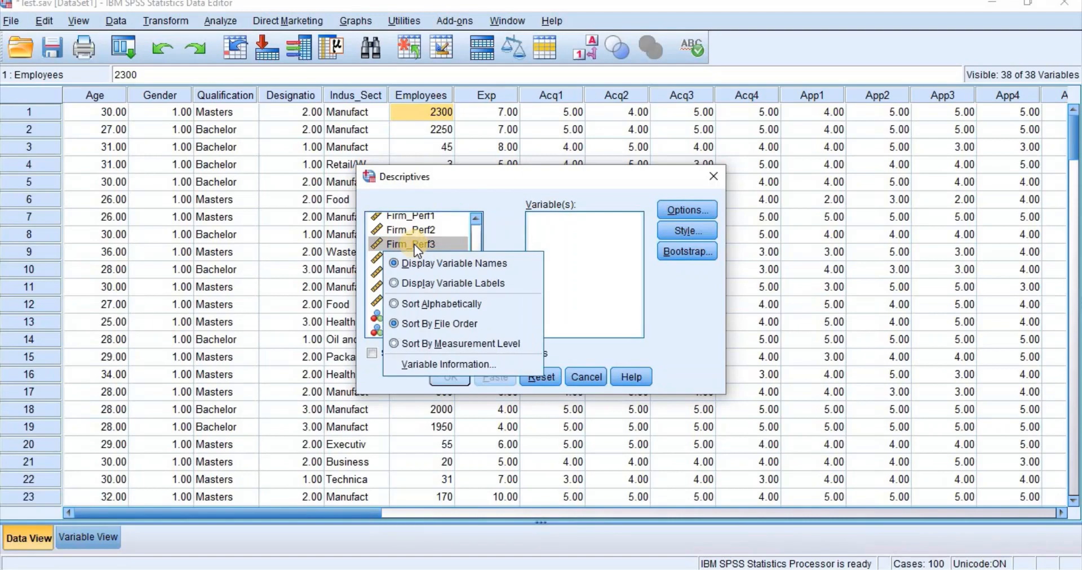
{"action": "left_click", "coordinate": [418, 275]}
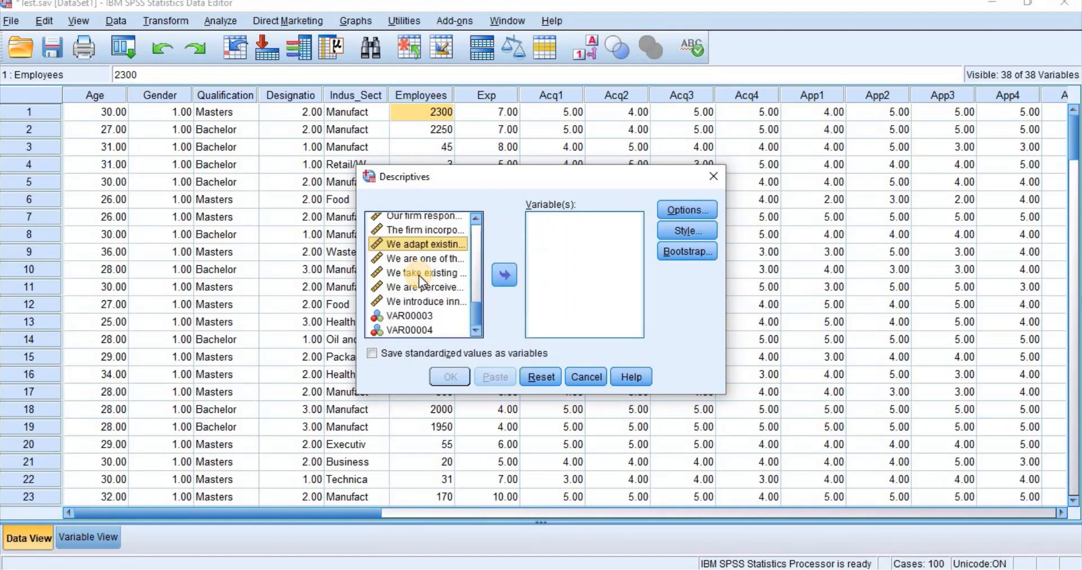
{"action": "right_click", "coordinate": [430, 252]}
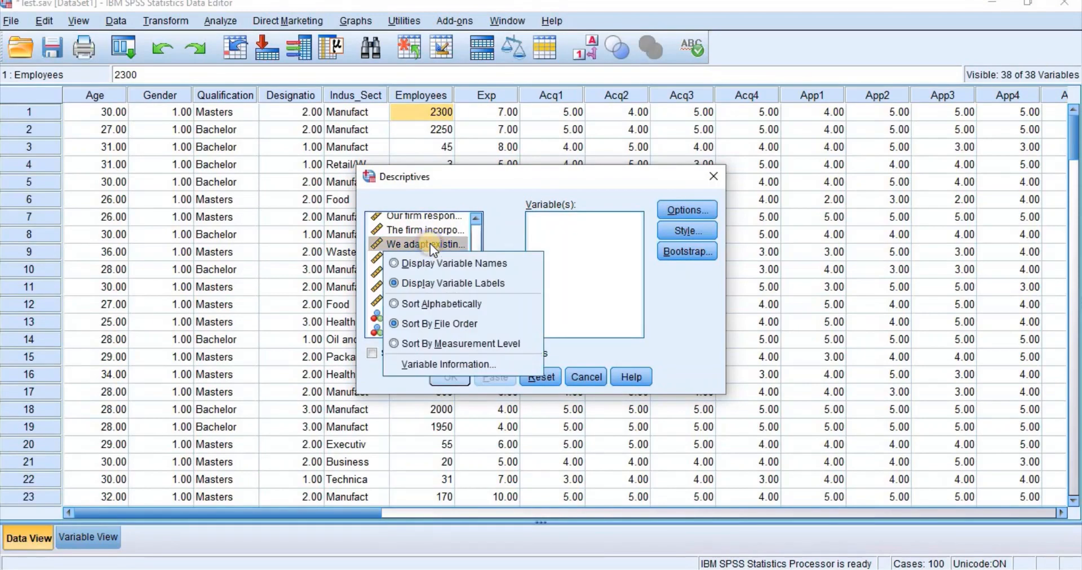
{"action": "left_click", "coordinate": [438, 265]}
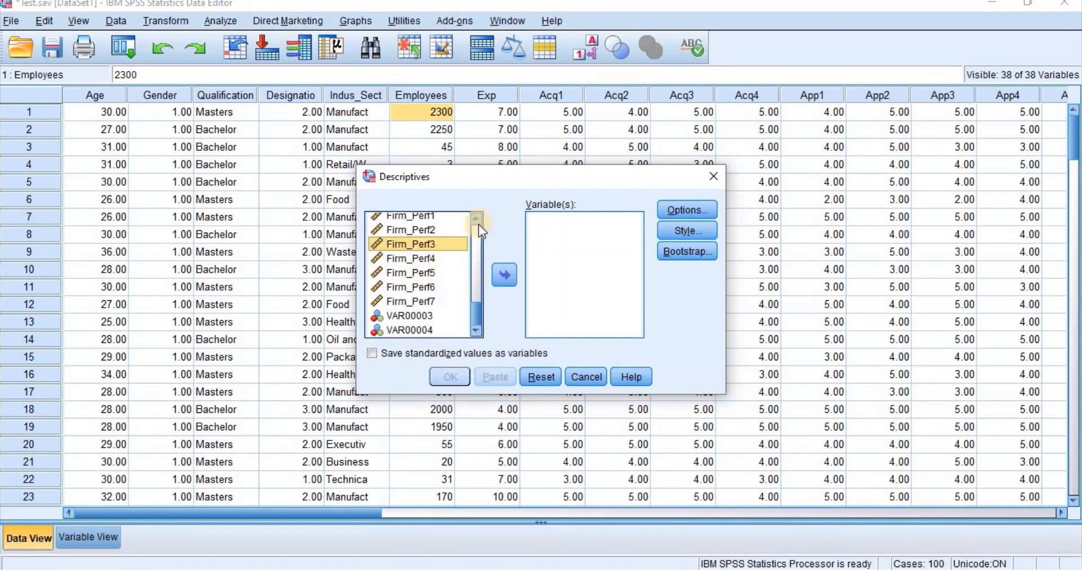
Add all source variables from Age through VAR00004 to the Descriptives analysis variables.
{"action": "left_click_drag", "start_coordinate": [479, 217], "coordinate": [479, 217]}
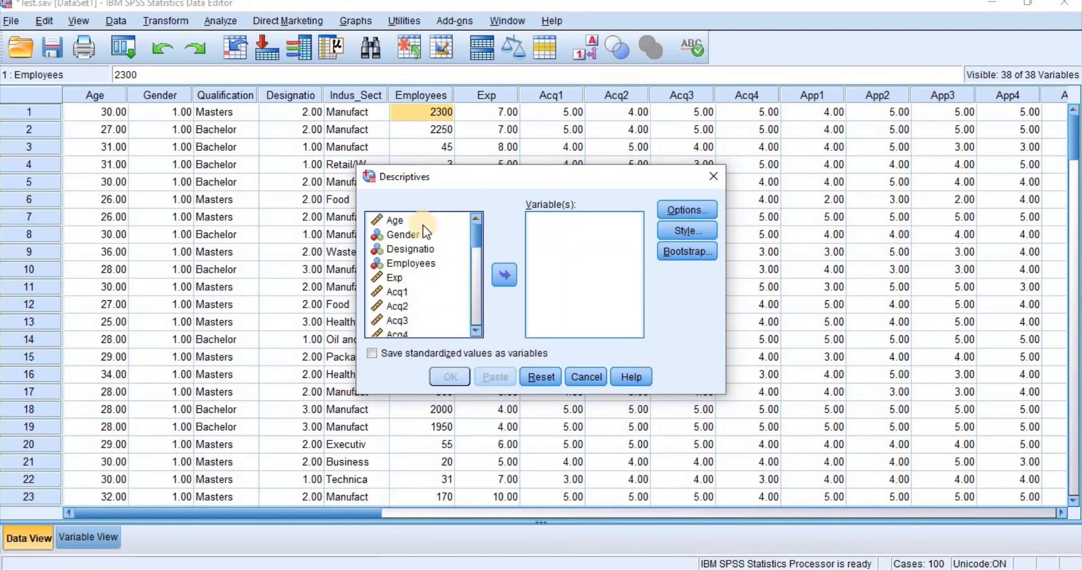
{"action": "left_click", "coordinate": [397, 225]}
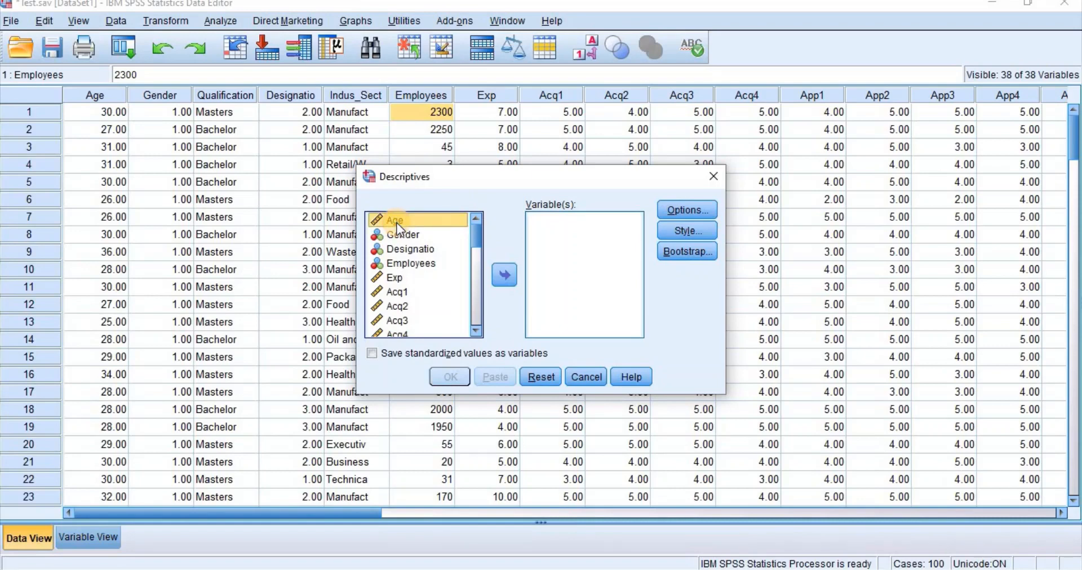
{"action": "key", "text": "shift+Down"}
{"action": "key", "text": "shift+Down"}
{"action": "key", "text": "shift+Down"}
{"action": "key", "text": "shift+Down"}
{"action": "key", "text": "shift+Down"}
{"action": "key", "text": "shift+Down"}
{"action": "key", "text": "shift+Down"}
{"action": "key", "text": "shift+Down"}
{"action": "key", "text": "shift+Down"}
{"action": "key", "text": "shift+Down"}
{"action": "key", "text": "shift+Down"}
{"action": "key", "text": "shift+Down"}
{"action": "key", "text": "shift+Down"}
{"action": "key", "text": "shift+Down"}
{"action": "key", "text": "shift+Down"}
{"action": "key", "text": "shift+Down"}
{"action": "key", "text": "shift+Down"}
{"action": "key", "text": "shift+Down"}
{"action": "key", "text": "shift+Down"}
{"action": "key", "text": "shift+Down"}
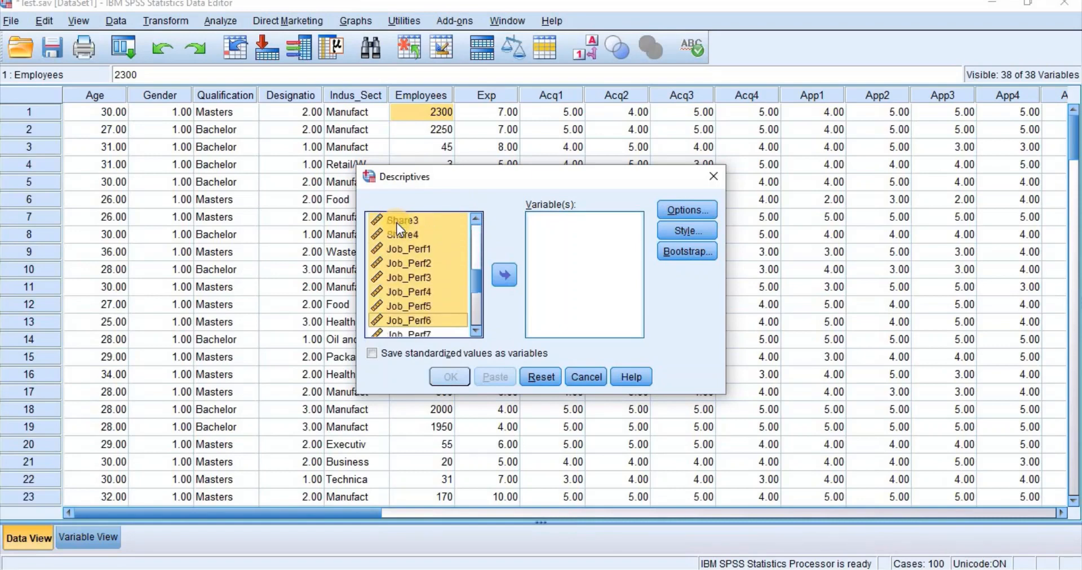
{"action": "key", "text": "shift+Down"}
{"action": "key", "text": "shift+Down"}
{"action": "key", "text": "shift+Down"}
{"action": "key", "text": "shift+Down"}
{"action": "key", "text": "shift+Down"}
{"action": "key", "text": "shift+Down"}
{"action": "key", "text": "shift+Down"}
{"action": "key", "text": "shift+Down"}
{"action": "key", "text": "shift+Down"}
{"action": "key", "text": "shift+Down"}
{"action": "left_click", "coordinate": [514, 274]}
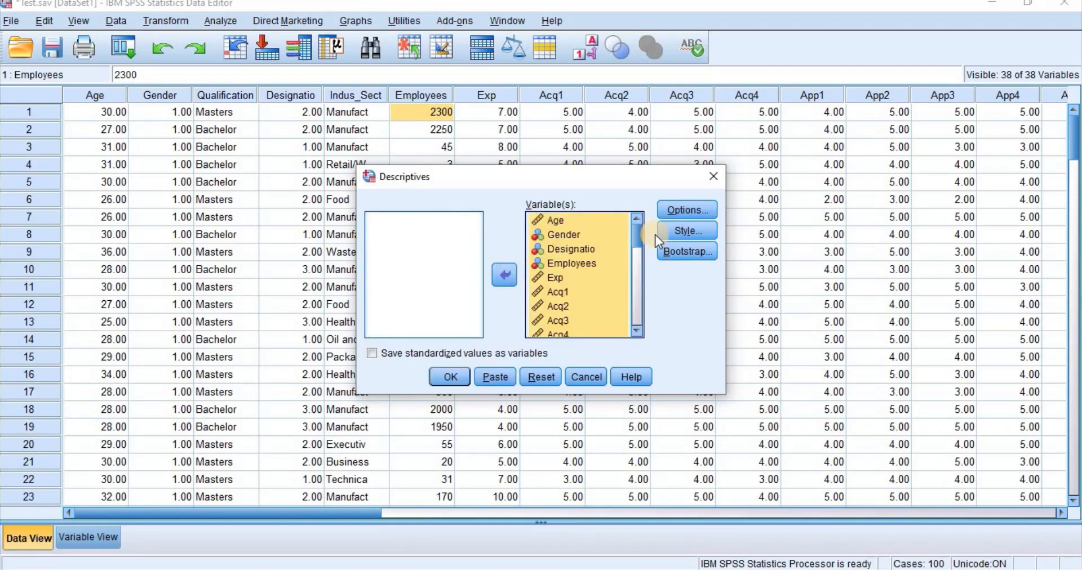
Exclude the standard deviation from the statistics, keeping mean, minimum and maximum, and run the Descriptives analysis.
{"action": "left_click", "coordinate": [685, 212]}
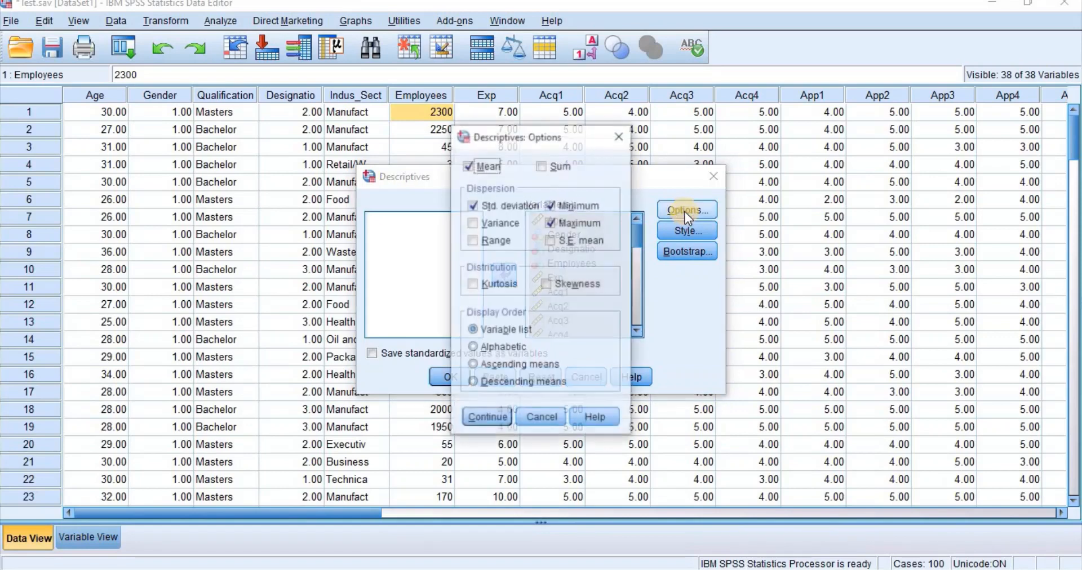
{"action": "left_click", "coordinate": [472, 206]}
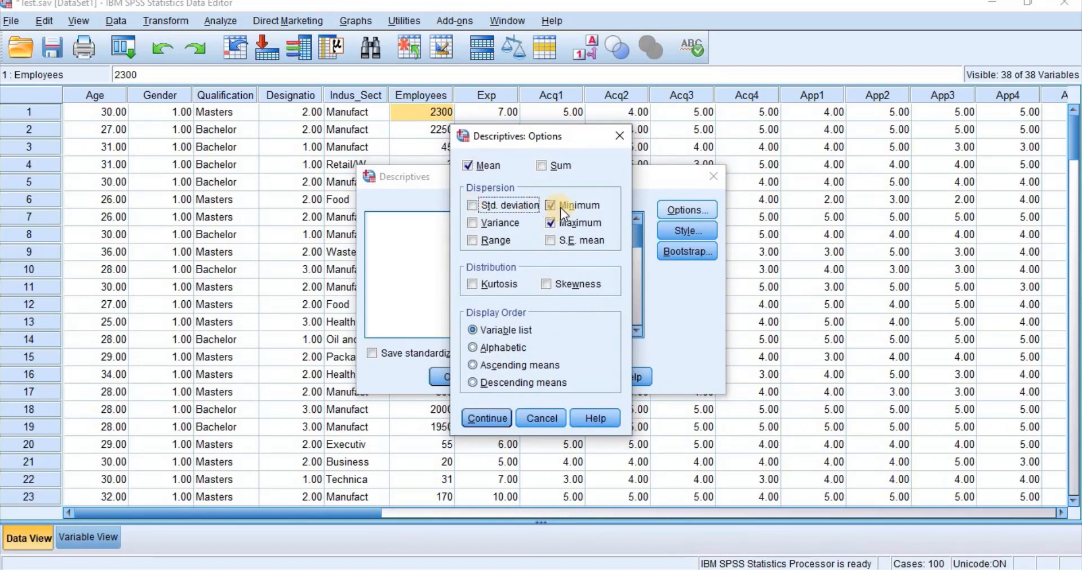
{"action": "left_click", "coordinate": [550, 223]}
{"action": "left_click", "coordinate": [488, 420]}
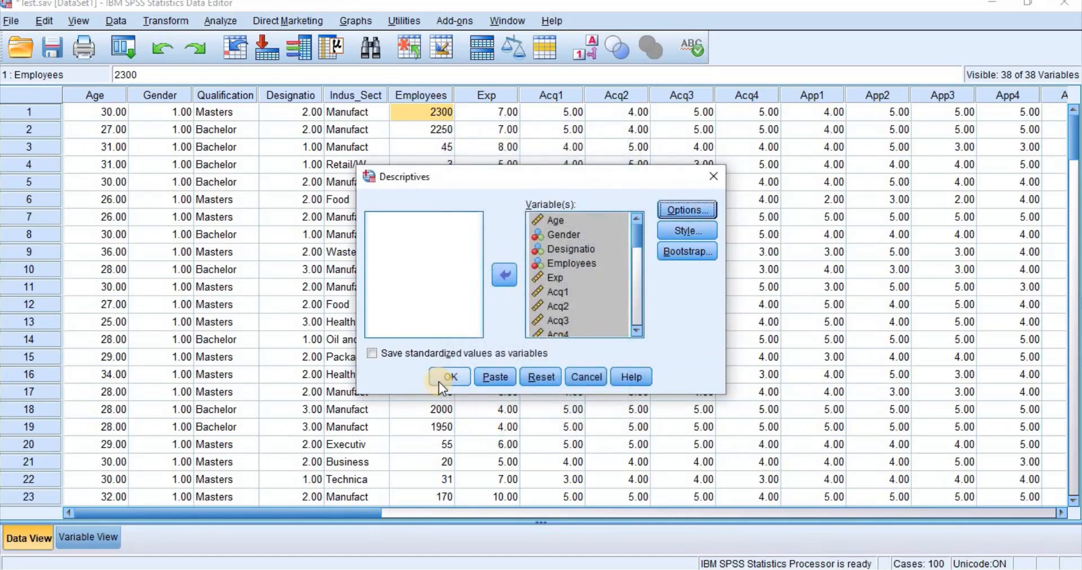
{"action": "left_click", "coordinate": [443, 377]}
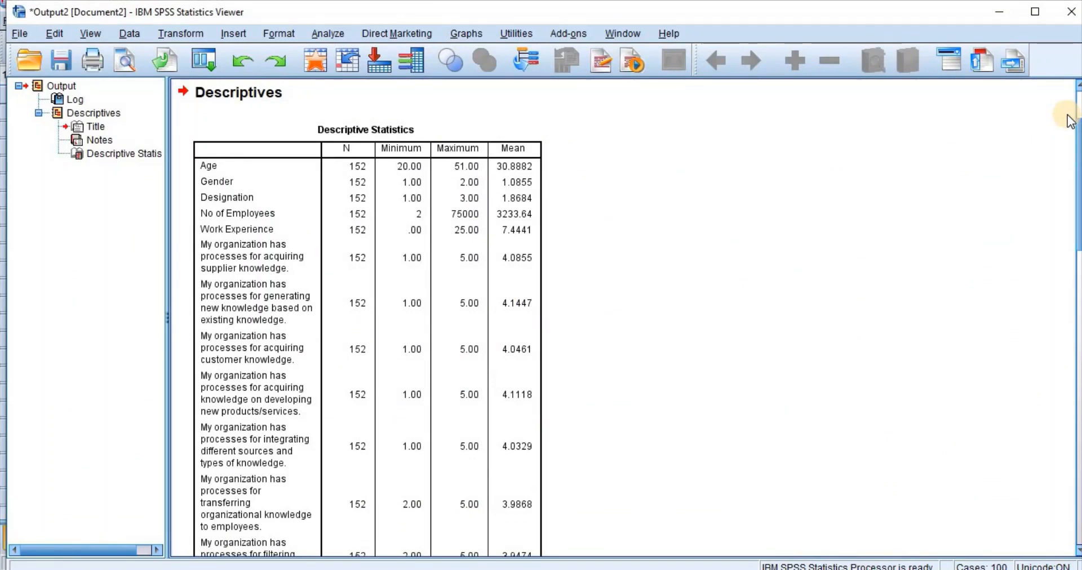
Look through the Descriptives output from the command syntax to the end of the statistics table and back.
{"action": "scroll", "coordinate": [1073, 116], "scroll_direction": "up", "scroll_amount": 3}
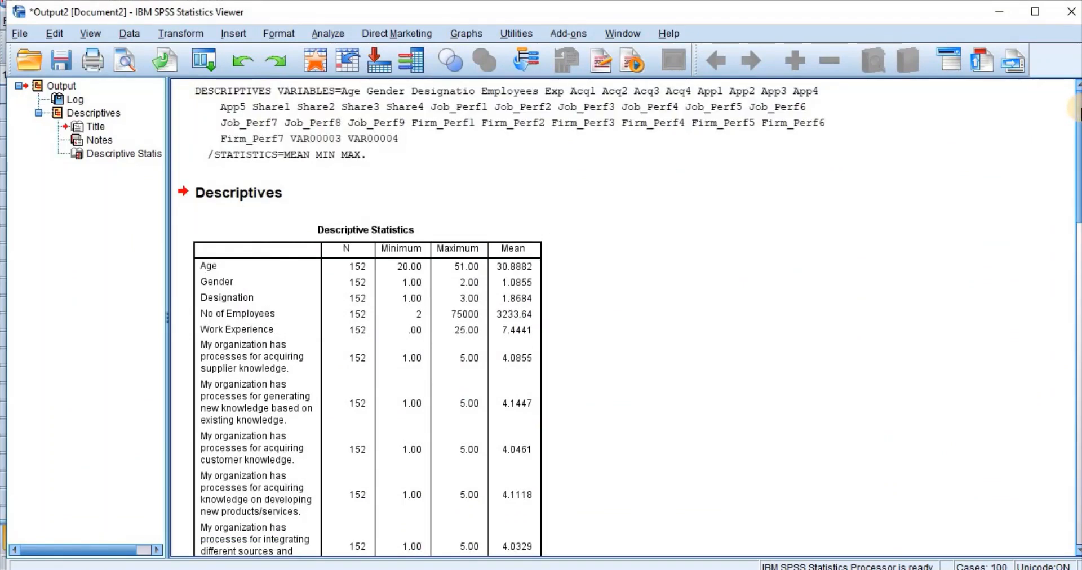
{"action": "left_click_drag", "start_coordinate": [1073, 110], "coordinate": [1072, 449]}
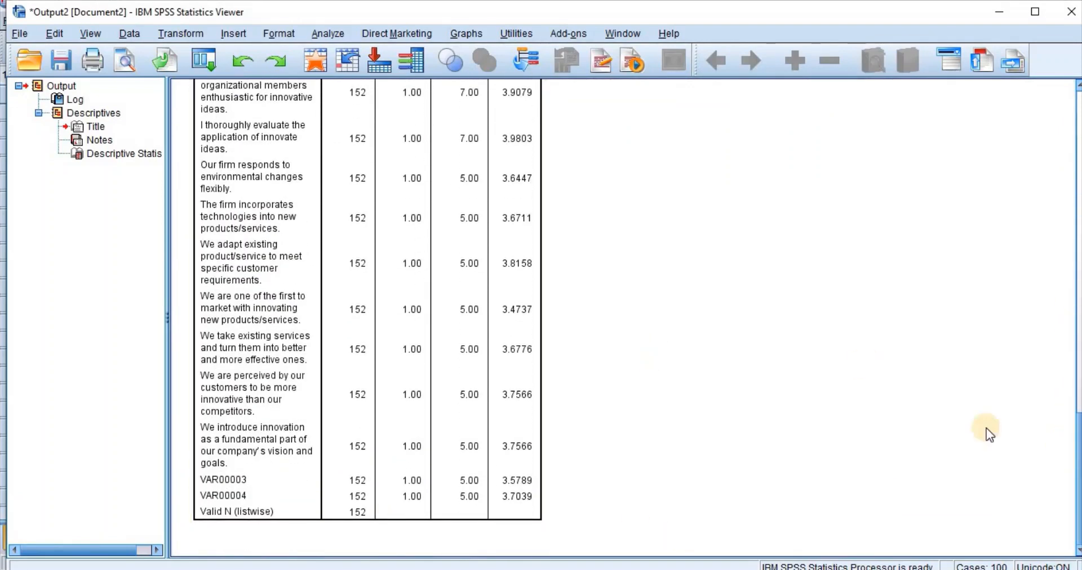
{"action": "left_click", "coordinate": [1078, 395]}
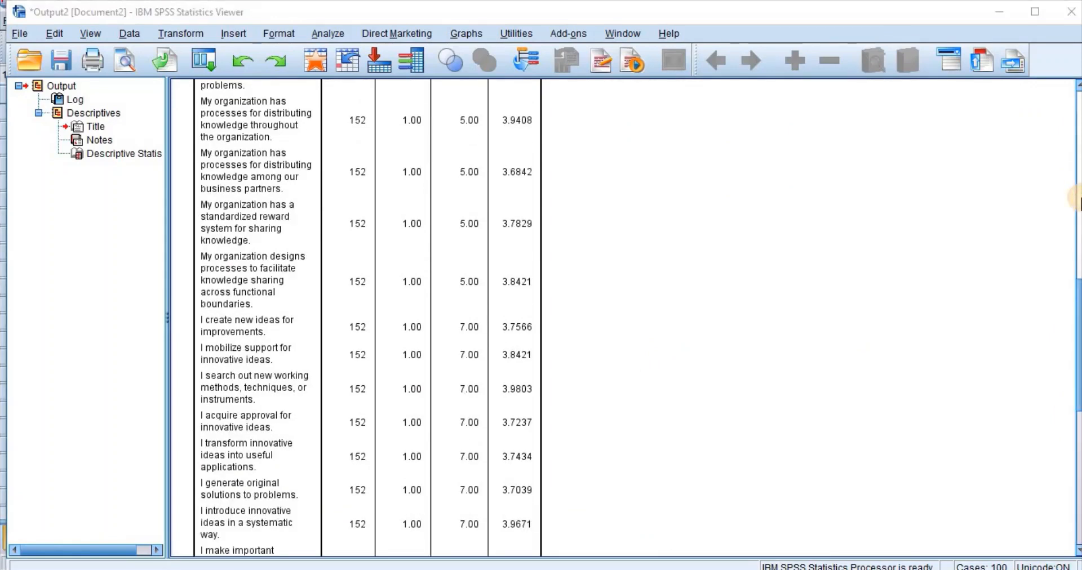
{"action": "left_click", "coordinate": [1075, 136]}
{"action": "left_click", "coordinate": [1076, 138]}
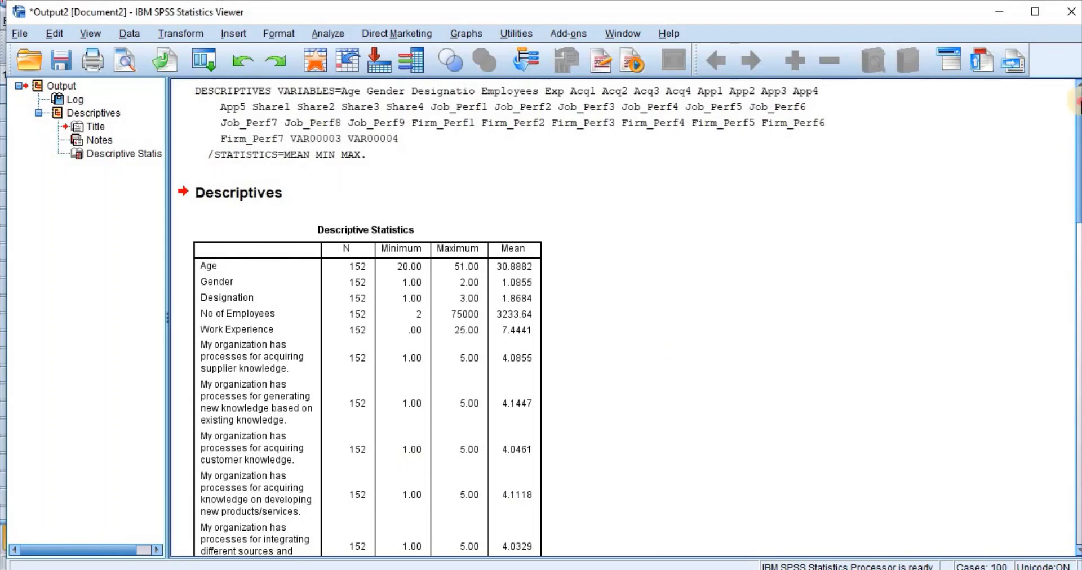
{"action": "left_click", "coordinate": [1077, 242]}
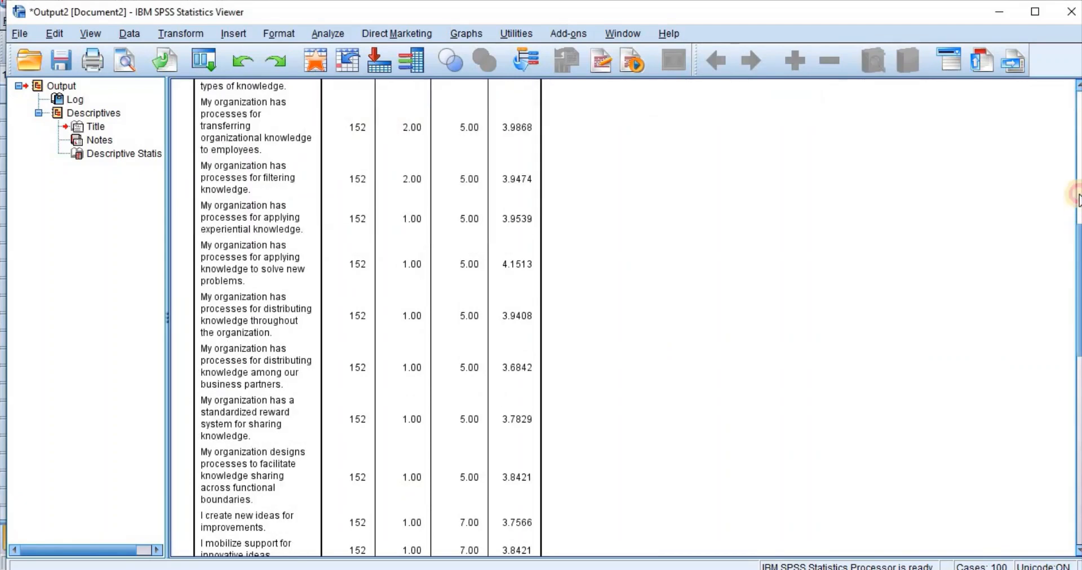
{"action": "left_click", "coordinate": [1077, 189]}
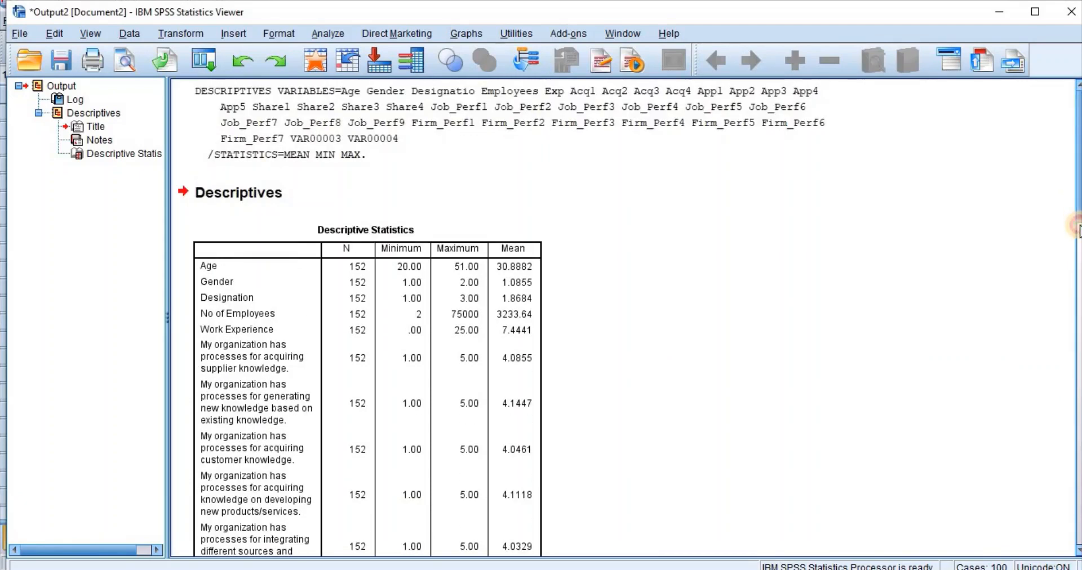
{"action": "left_click", "coordinate": [1077, 234]}
{"action": "left_click_drag", "start_coordinate": [1078, 238], "coordinate": [1078, 145]}
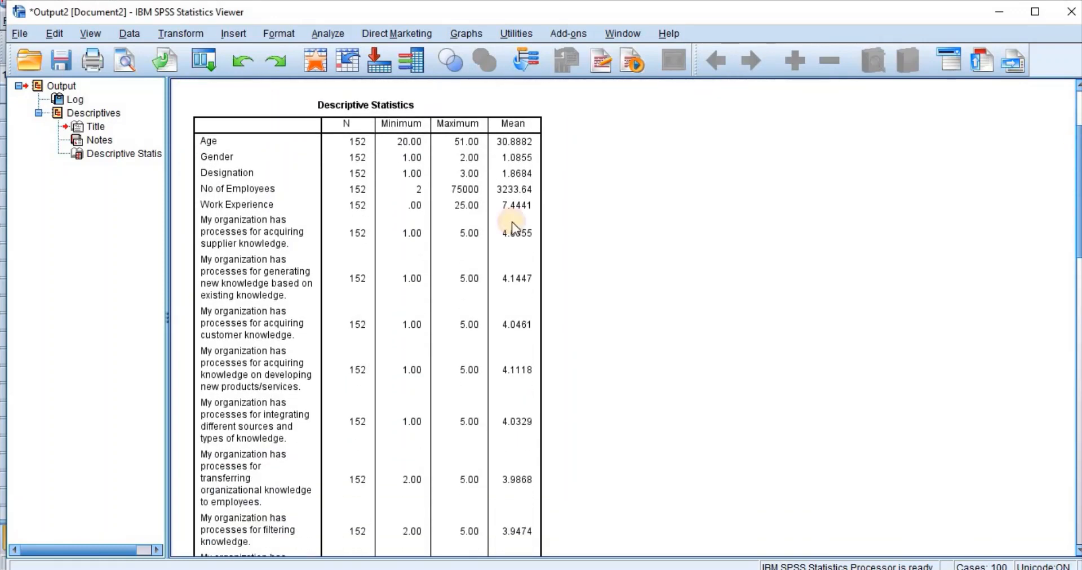
Check the minimum and maximum values of the demographic variables, including Designation and No of Employees, in the Descriptive Statistics table.
{"action": "left_click", "coordinate": [433, 165]}
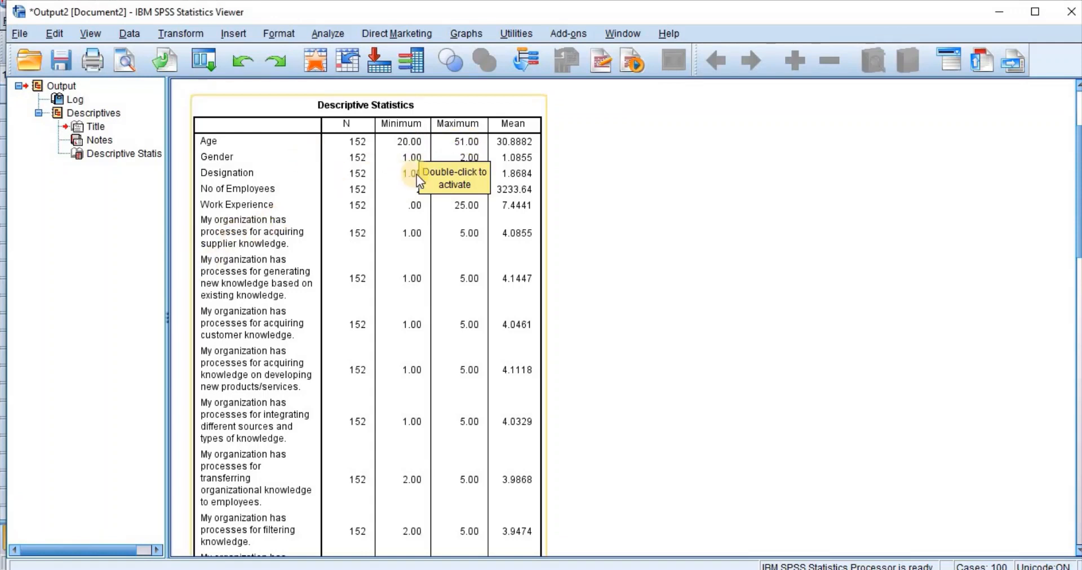
{"action": "left_click", "coordinate": [574, 248]}
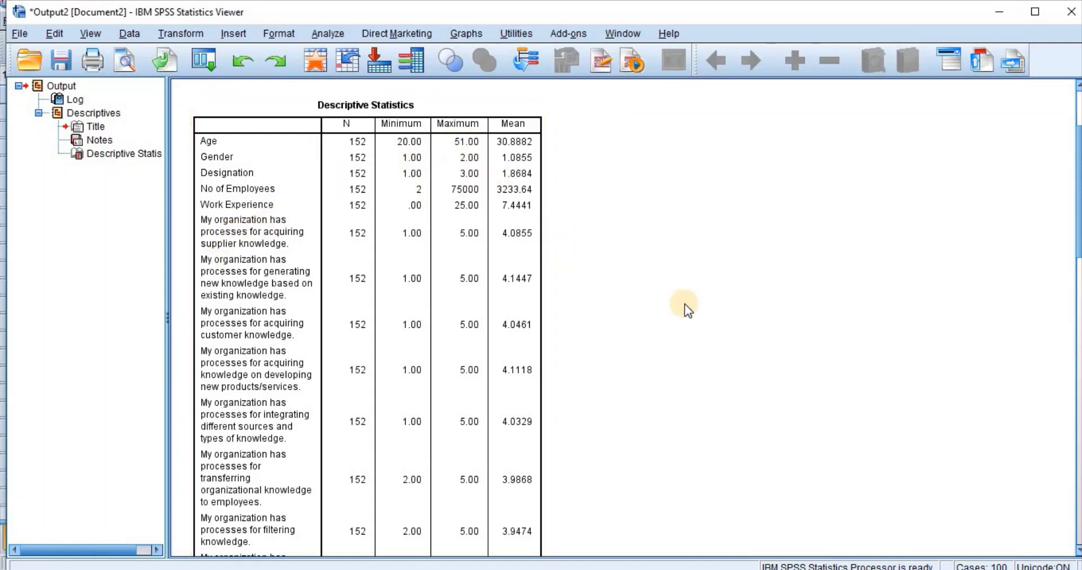
{"action": "left_click", "coordinate": [357, 241]}
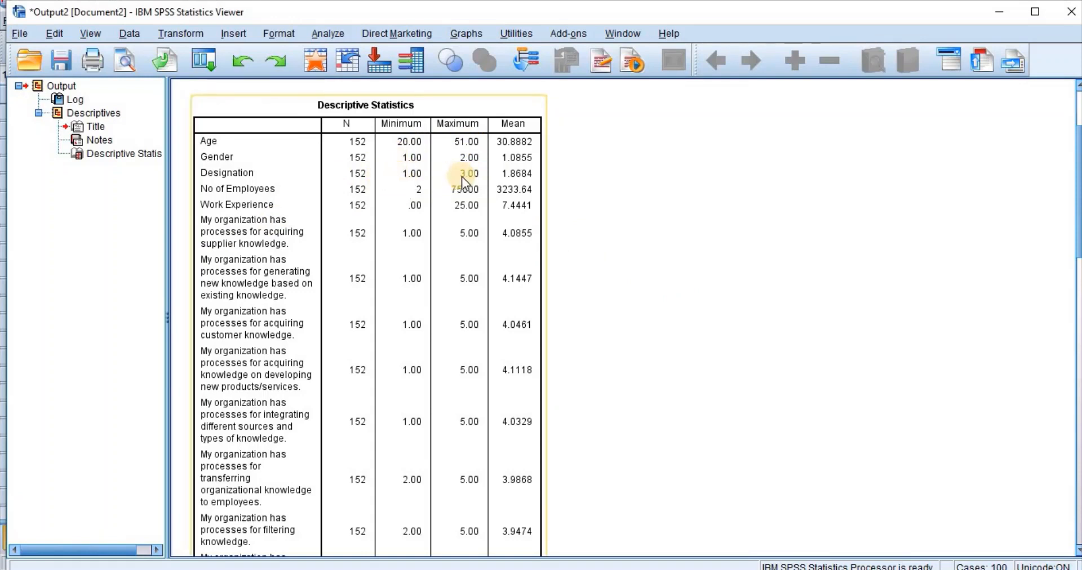
{"action": "left_click", "coordinate": [608, 197]}
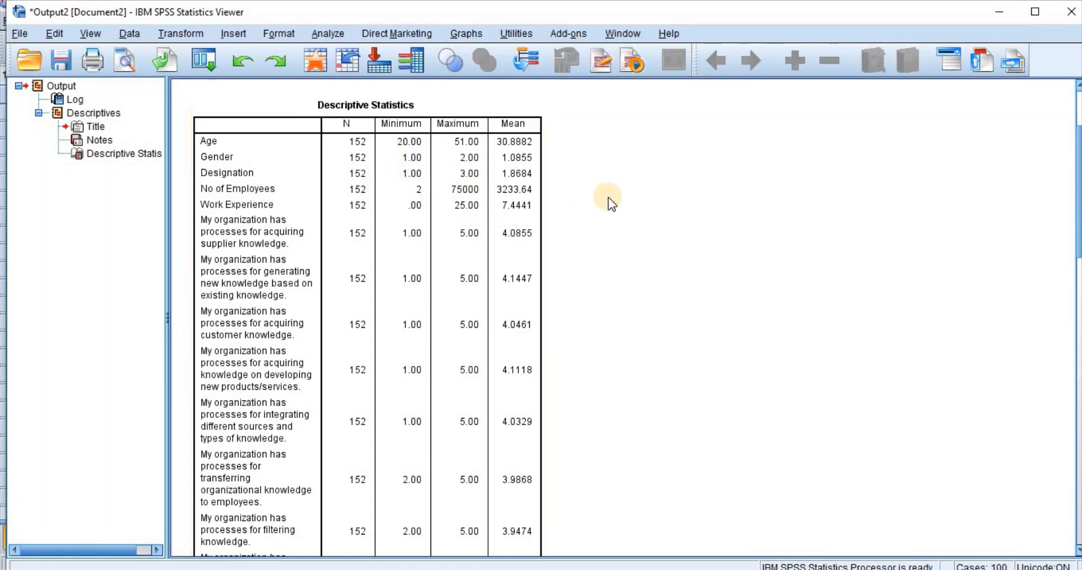
{"action": "left_click", "coordinate": [421, 196]}
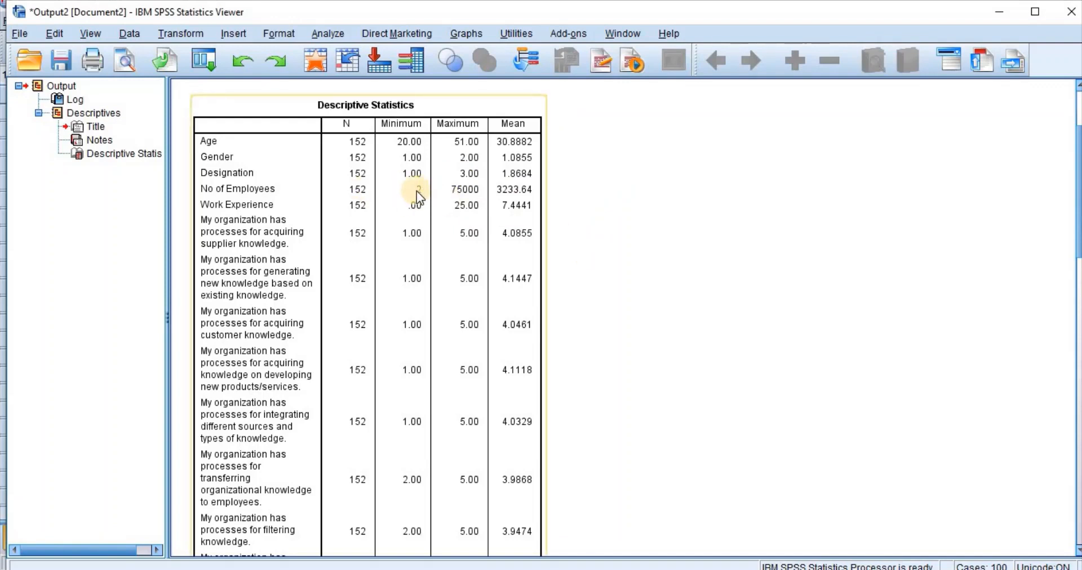
{"action": "left_click", "coordinate": [456, 191]}
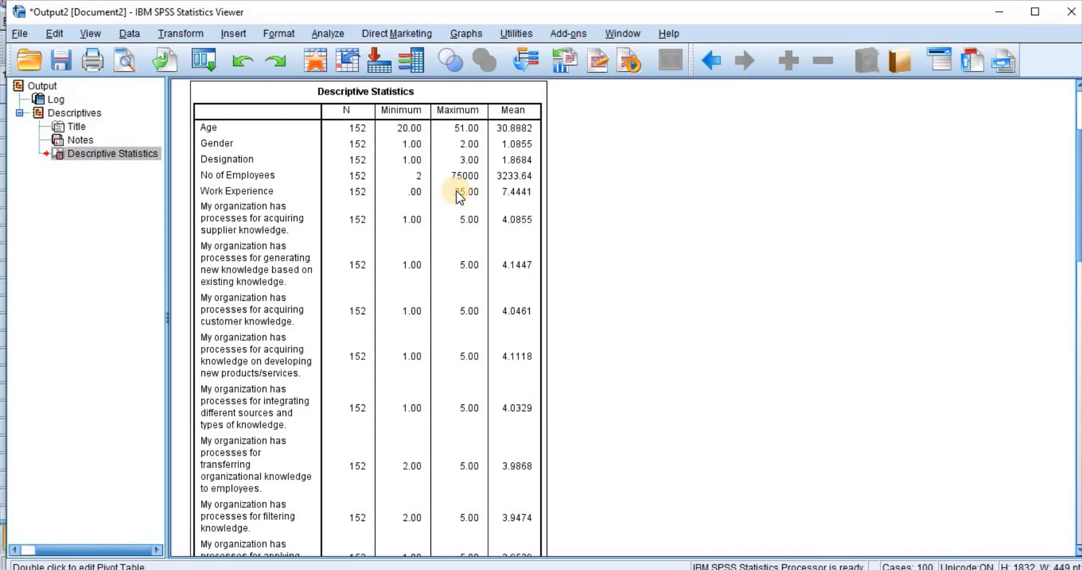
Switch to the Contact Information workbook in Excel and inspect the Number of Employees entries in rows 2 to 10.
{"action": "left_click", "coordinate": [693, 374]}
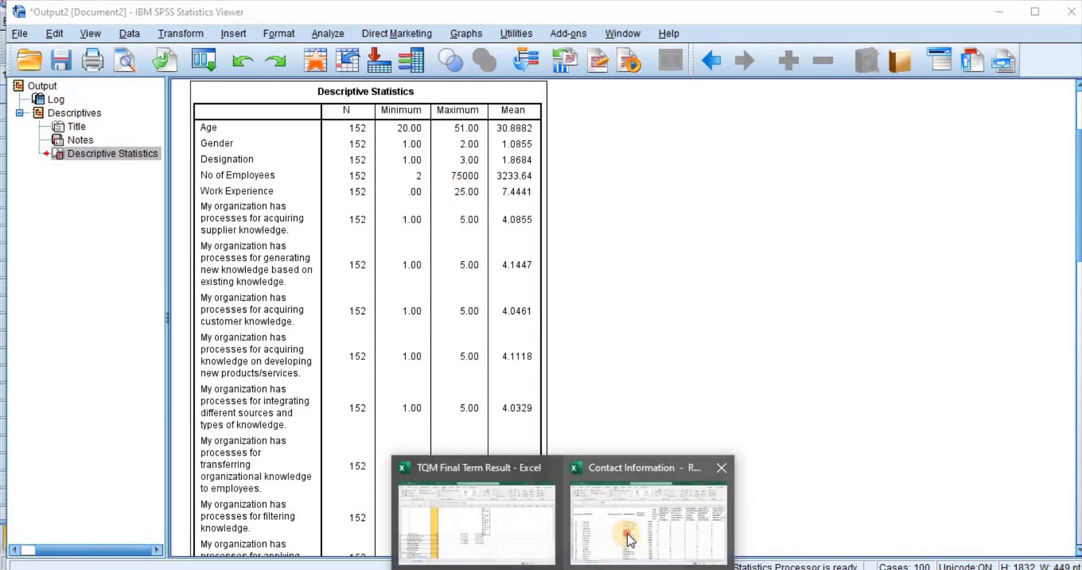
{"action": "left_click", "coordinate": [627, 532]}
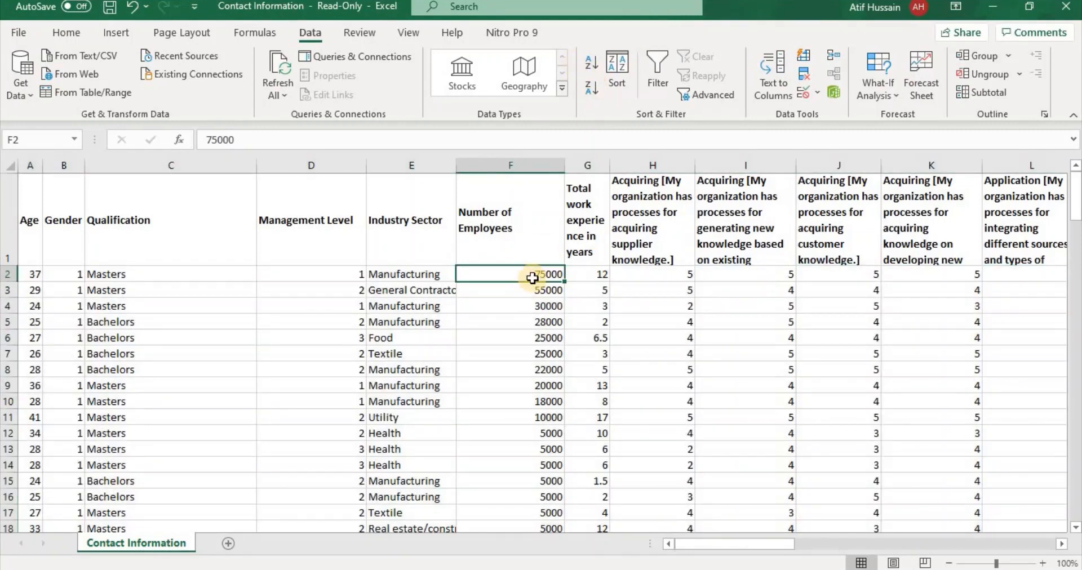
{"action": "left_click", "coordinate": [541, 297]}
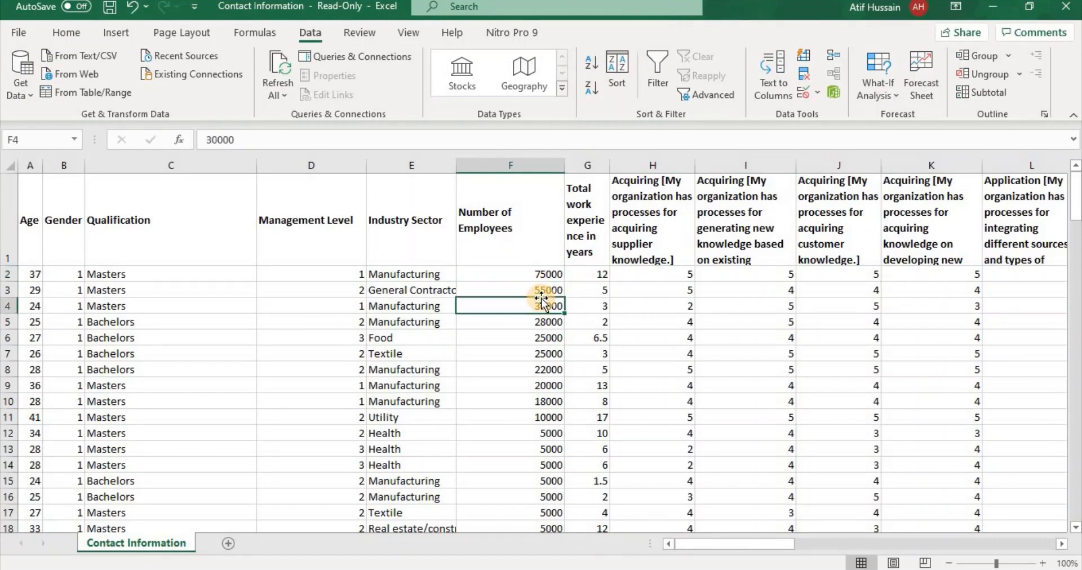
{"action": "key", "text": "Down"}
{"action": "key", "text": "Down"}
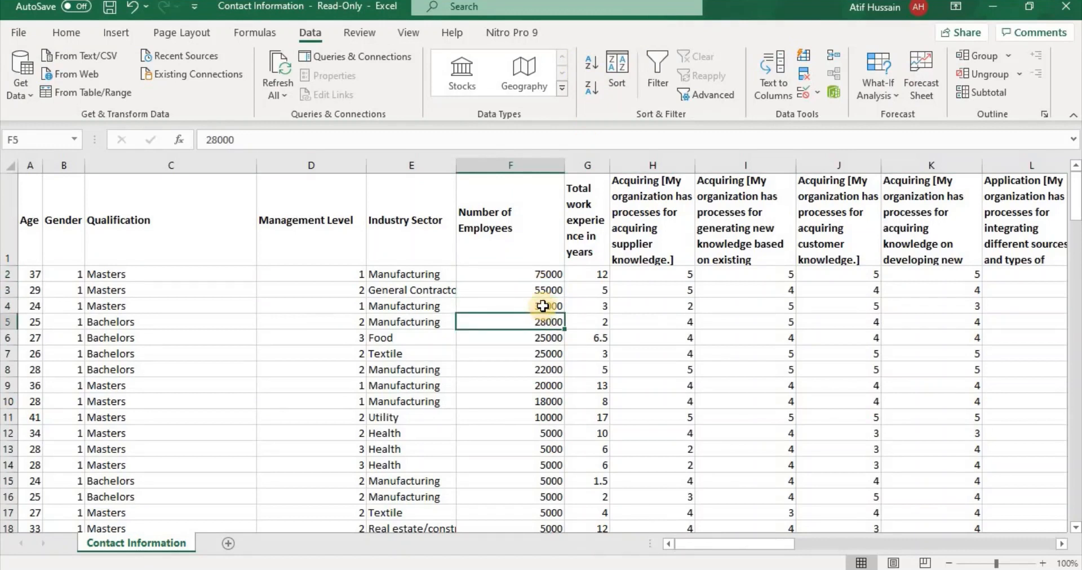
{"action": "key", "text": "Up"}
{"action": "key", "text": "Down"}
{"action": "key", "text": "Down"}
{"action": "key", "text": "Down"}
{"action": "key", "text": "Down"}
{"action": "key", "text": "Down"}
{"action": "key", "text": "Down"}
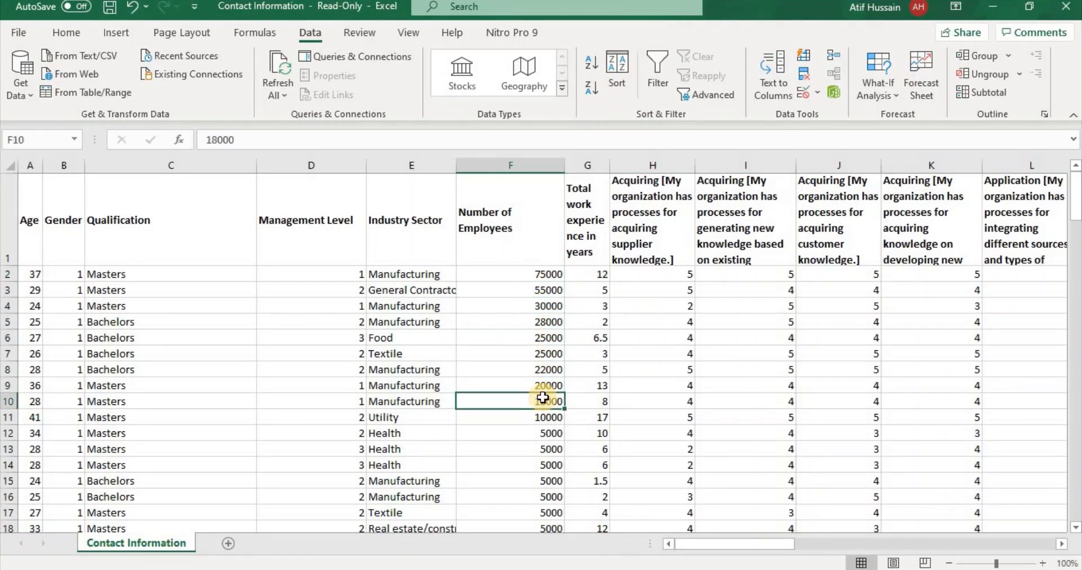
{"action": "key", "text": "Up"}
{"action": "key", "text": "Up"}
{"action": "key", "text": "Up"}
{"action": "key", "text": "Up"}
{"action": "key", "text": "Up"}
{"action": "key", "text": "Up"}
{"action": "key", "text": "Up"}
{"action": "key", "text": "Up"}
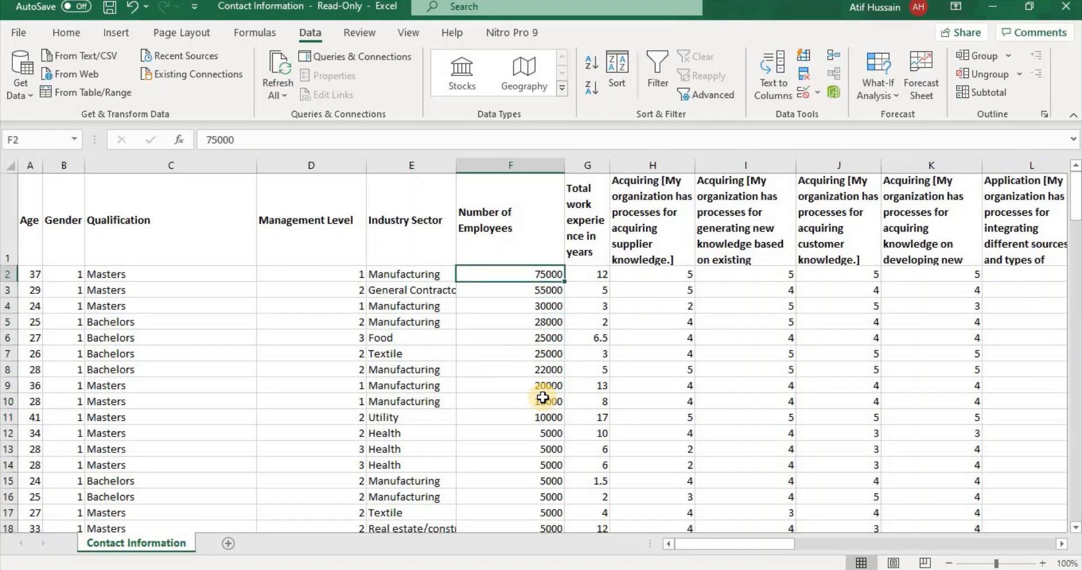
Check the row 2 record from Number of Employees across to Age and back.
{"action": "key", "text": "Left"}
{"action": "key", "text": "Left"}
{"action": "key", "text": "Left"}
{"action": "key", "text": "Left"}
{"action": "key", "text": "Left"}
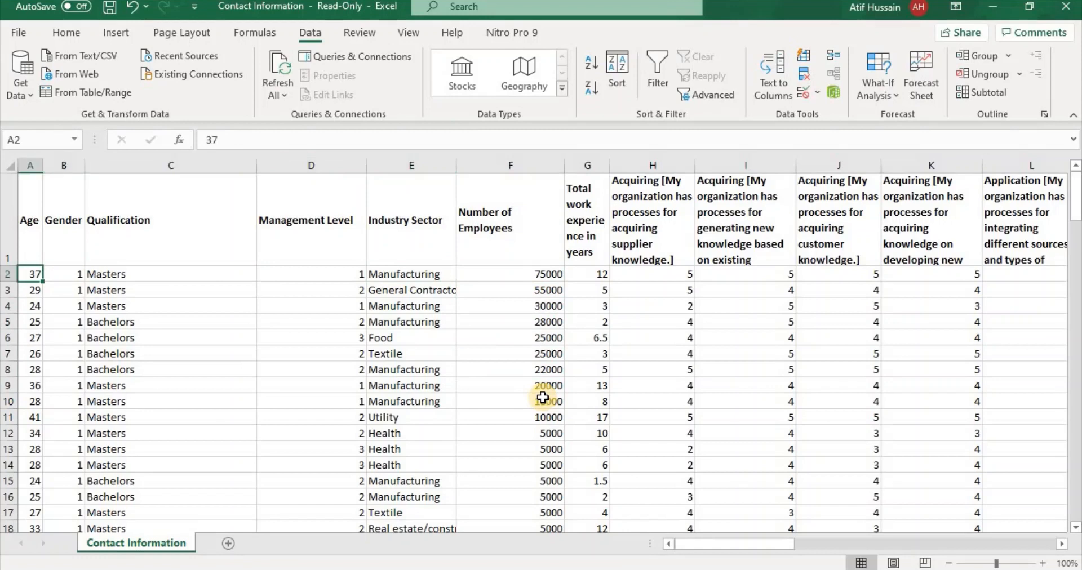
{"action": "key", "text": "Right"}
{"action": "key", "text": "Right"}
{"action": "key", "text": "Right"}
{"action": "key", "text": "Right"}
{"action": "key", "text": "Right"}
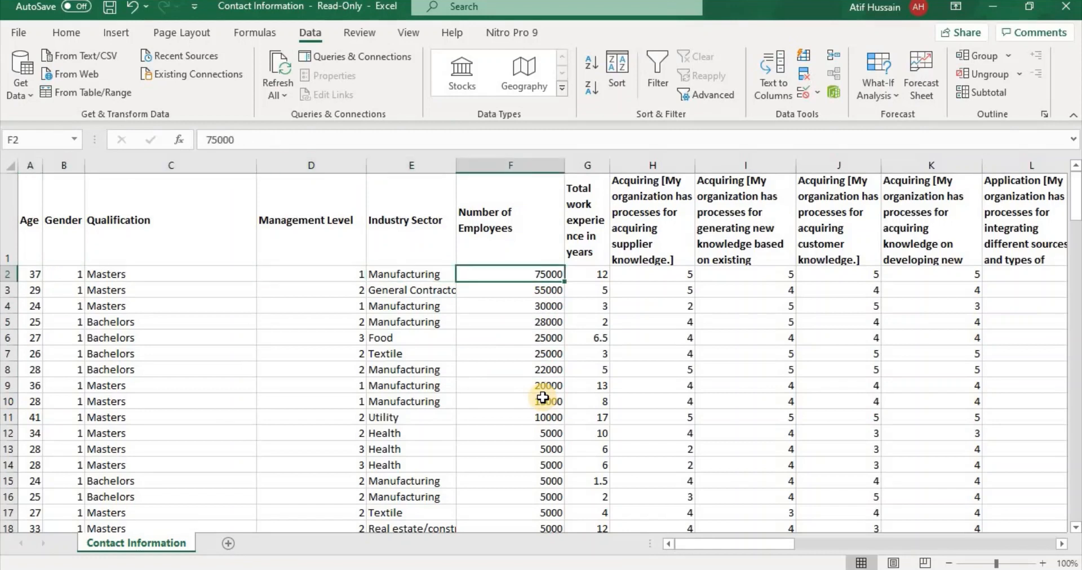
Review the Number of Employees values again from row 2 down to row 11 and back.
{"action": "key", "text": "Down"}
{"action": "key", "text": "Down"}
{"action": "key", "text": "Down"}
{"action": "key", "text": "Down"}
{"action": "key", "text": "Down"}
{"action": "key", "text": "Down"}
{"action": "key", "text": "Down"}
{"action": "key", "text": "Down"}
{"action": "key", "text": "Down"}
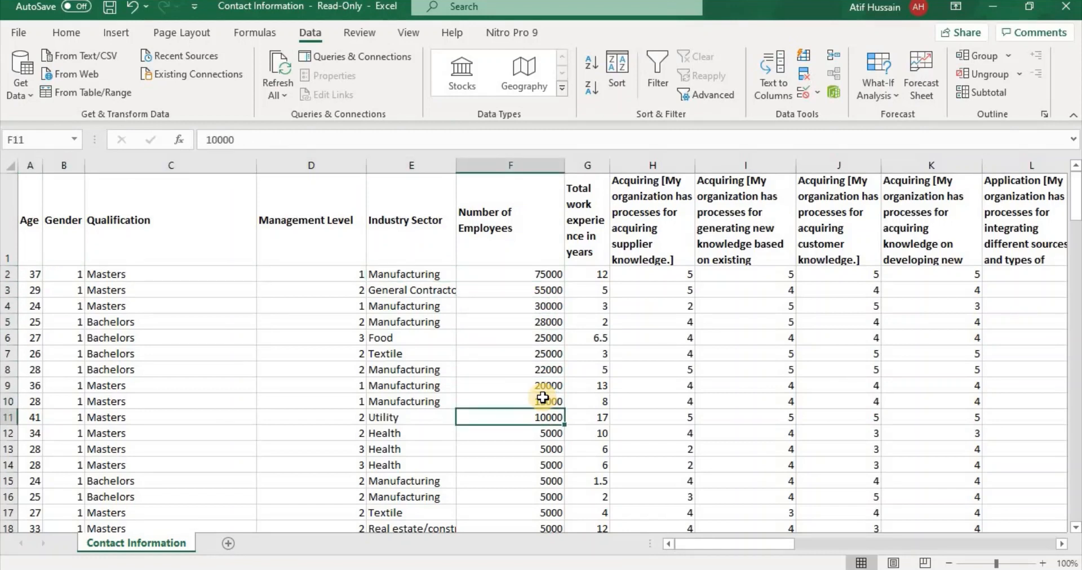
{"action": "key", "text": "Up"}
{"action": "key", "text": "Up"}
{"action": "key", "text": "Up"}
{"action": "key", "text": "Up"}
{"action": "key", "text": "Up"}
{"action": "key", "text": "Up"}
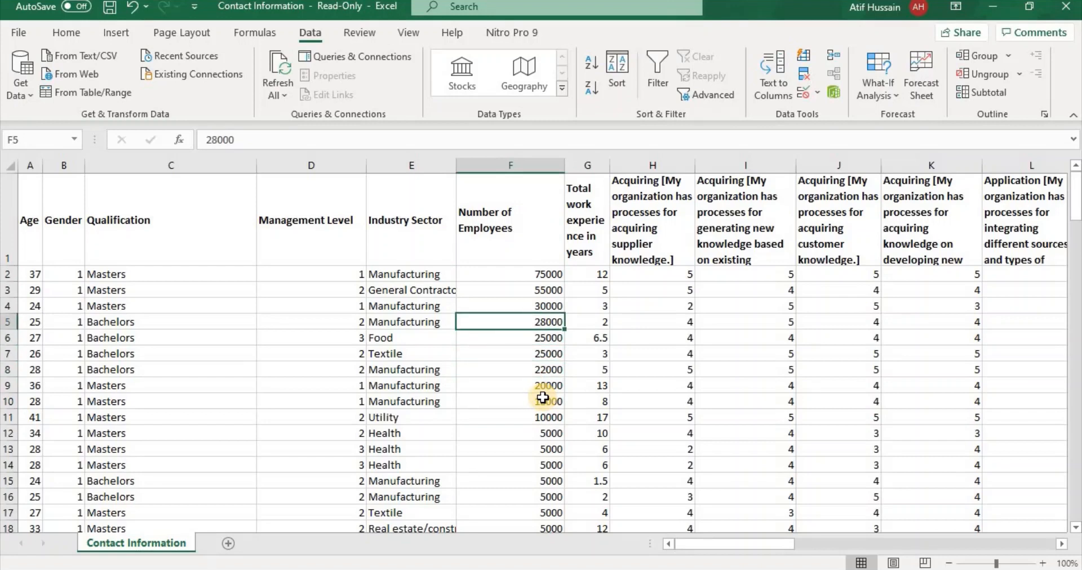
{"action": "key", "text": "Up"}
{"action": "key", "text": "Up"}
{"action": "key", "text": "Up"}
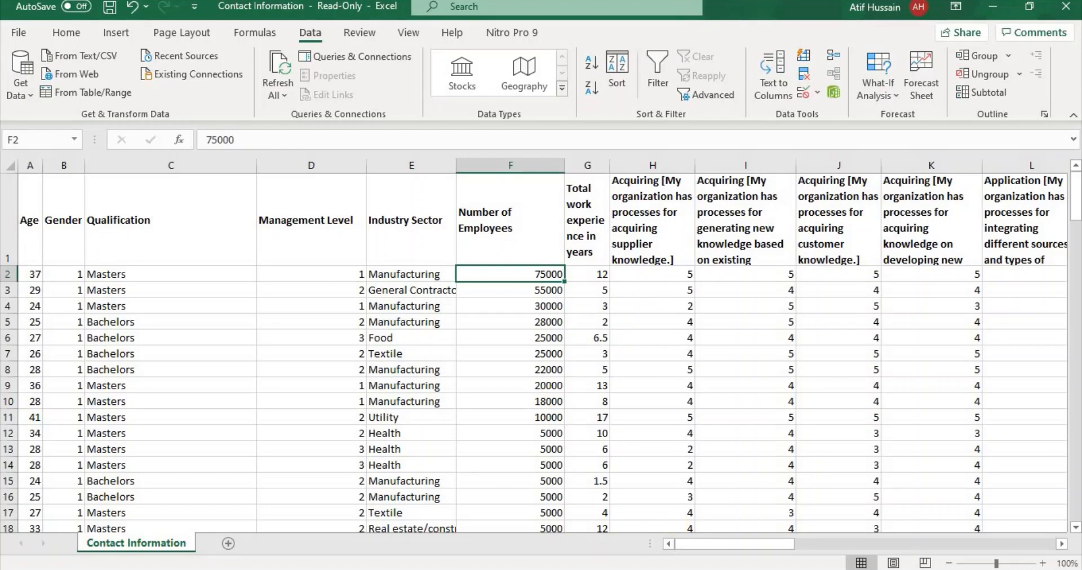
Switch back to the Output2 document in SPSS Statistics Viewer and view the beginning of the Descriptives output.
{"action": "mouse_move", "coordinate": [765, 567]}
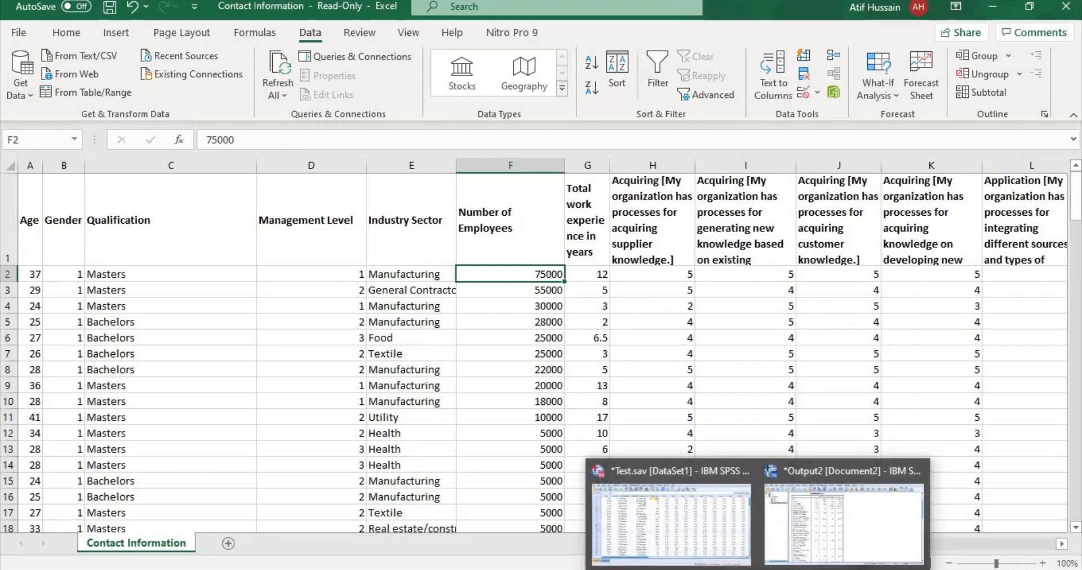
{"action": "left_click", "coordinate": [817, 524]}
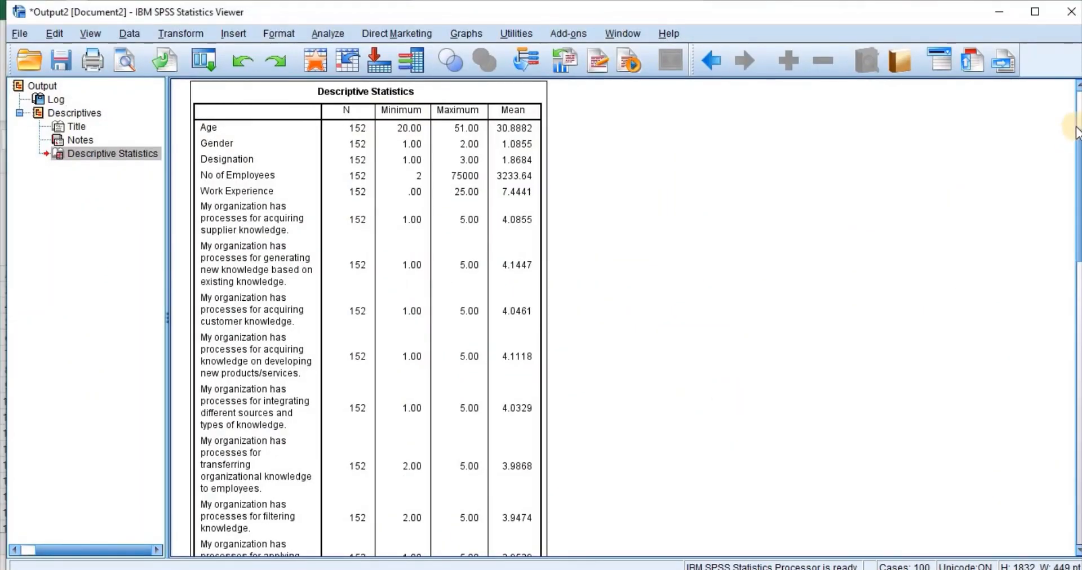
{"action": "scroll", "coordinate": [1067, 130], "scroll_direction": "up", "scroll_amount": 5}
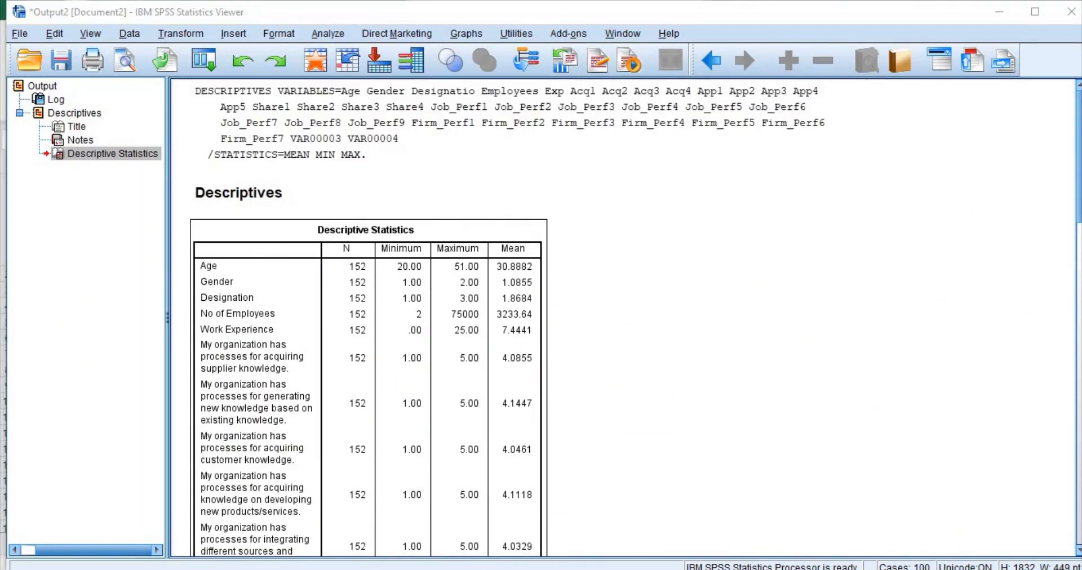
Review the minimum, maximum and mean values down the Descriptive Statistics table to the VAR00003 and VAR00004 rows.
{"action": "left_click_drag", "start_coordinate": [1076, 215], "coordinate": [1076, 284]}
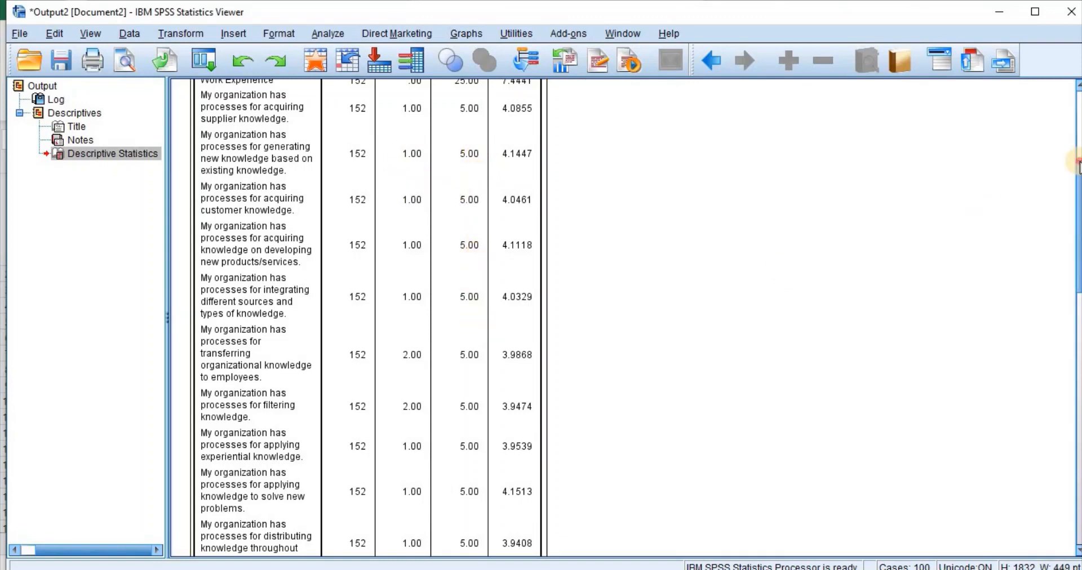
{"action": "left_click_drag", "start_coordinate": [1076, 160], "coordinate": [1055, 316]}
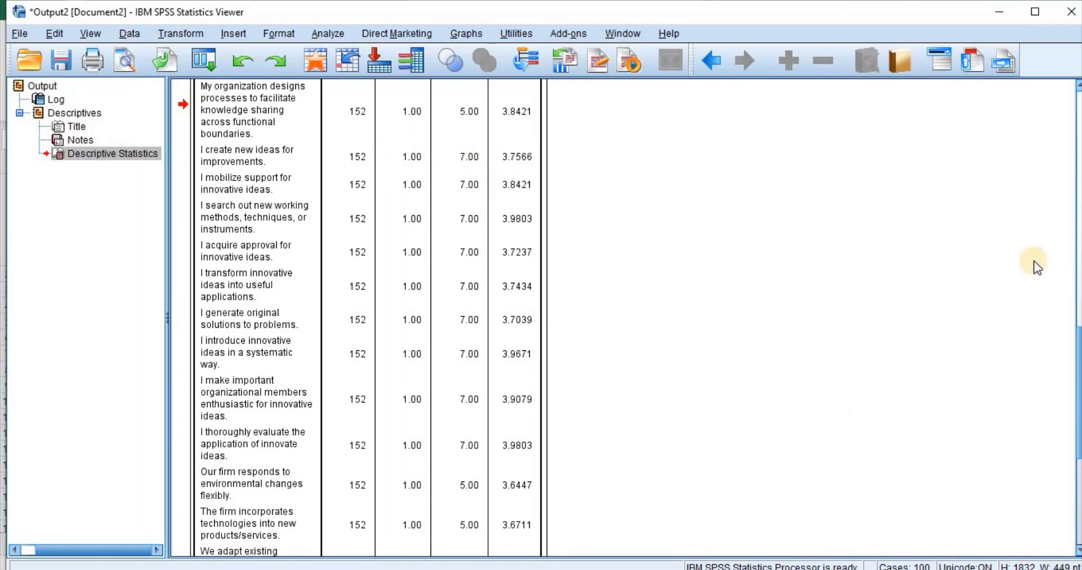
{"action": "left_click", "coordinate": [1077, 231]}
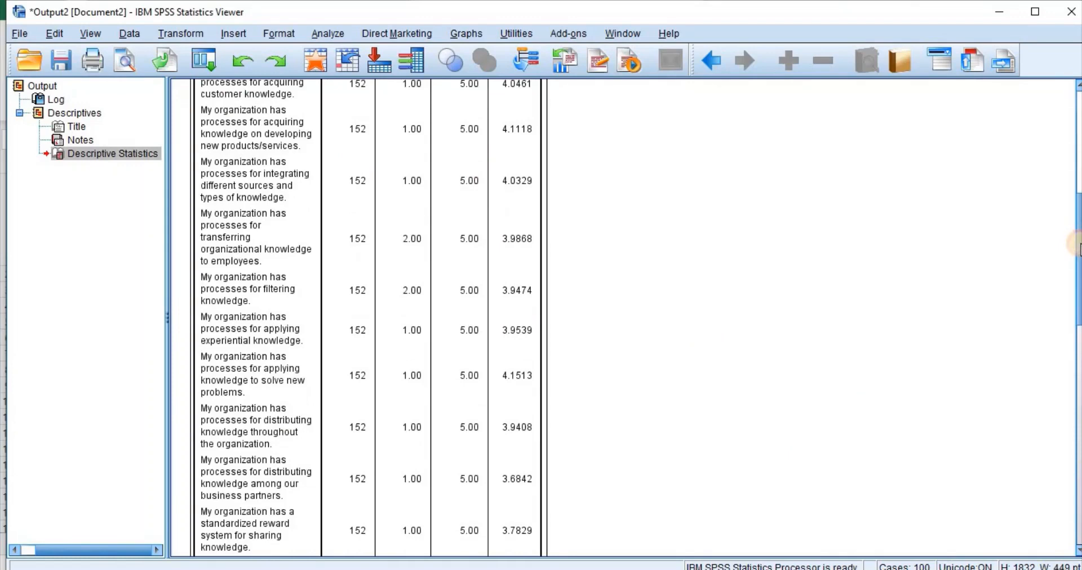
{"action": "left_click_drag", "start_coordinate": [1077, 265], "coordinate": [1076, 482]}
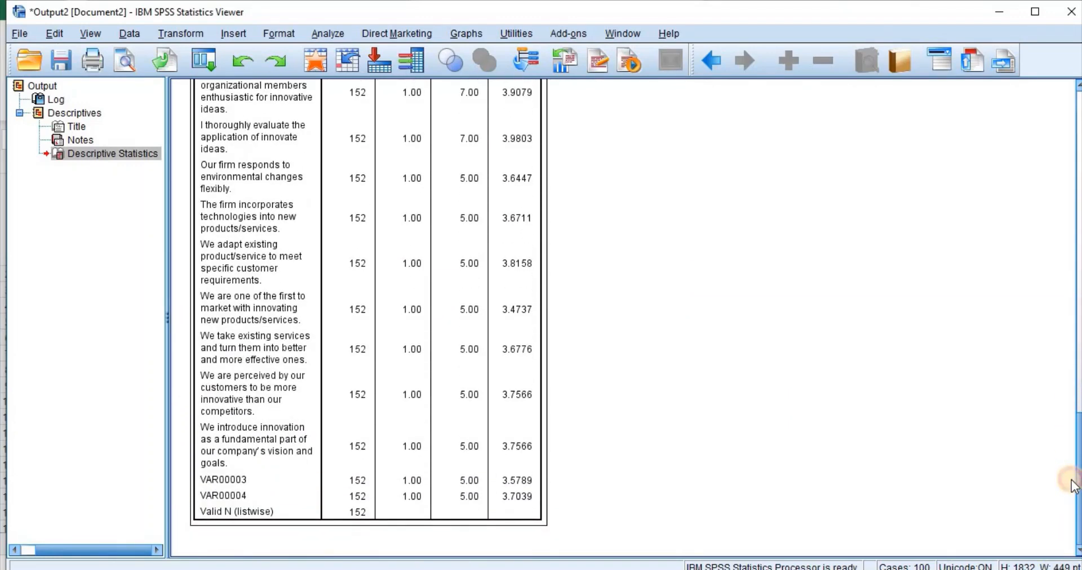
{"action": "left_click", "coordinate": [417, 517]}
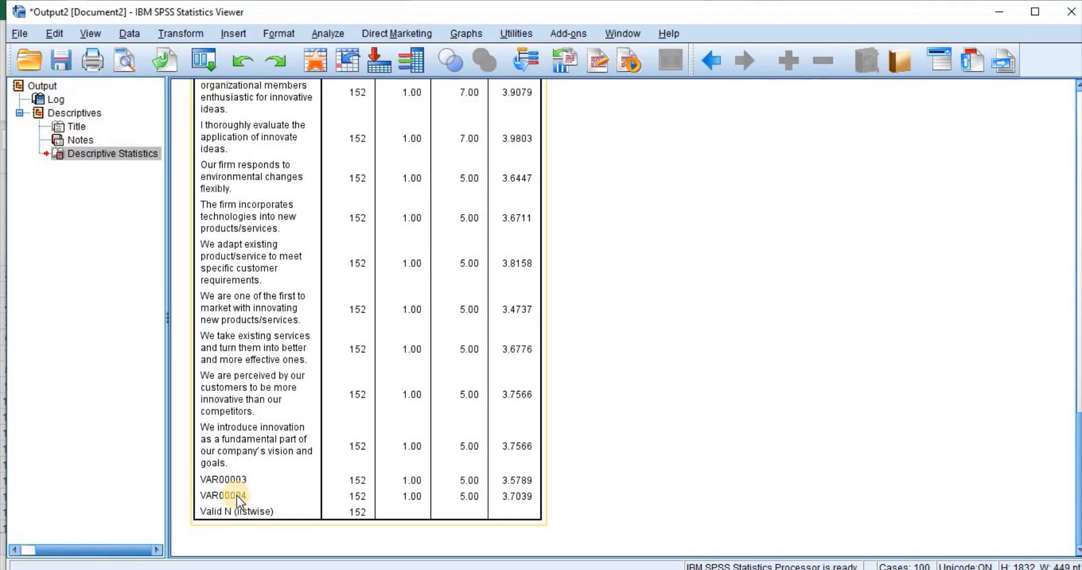
Switch to the Test.sav Data Editor and inspect the last variables in the data, ending at VAR00004 of case 1.
{"action": "left_click", "coordinate": [757, 569]}
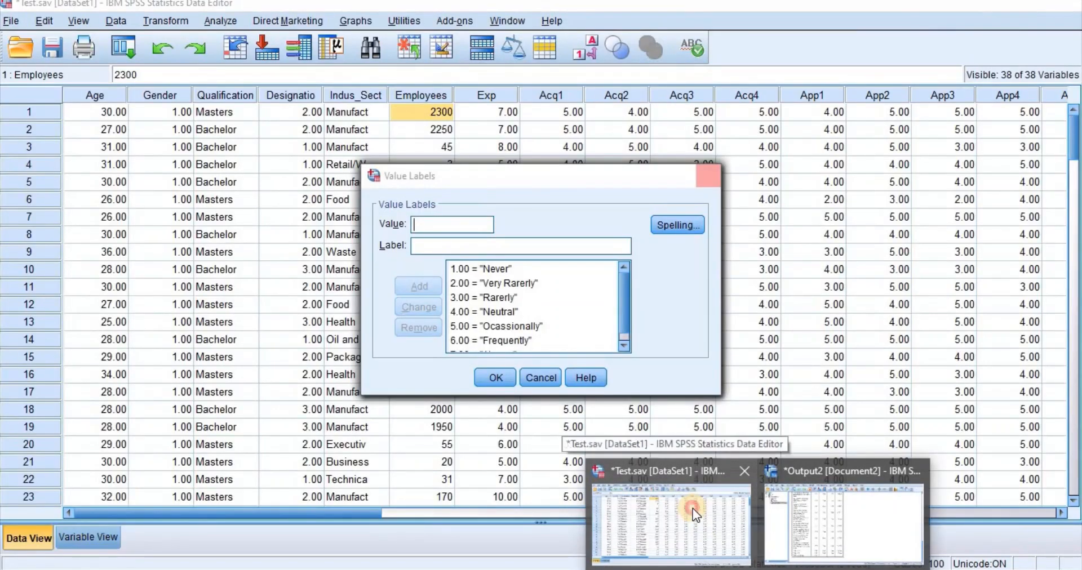
{"action": "left_click", "coordinate": [692, 509]}
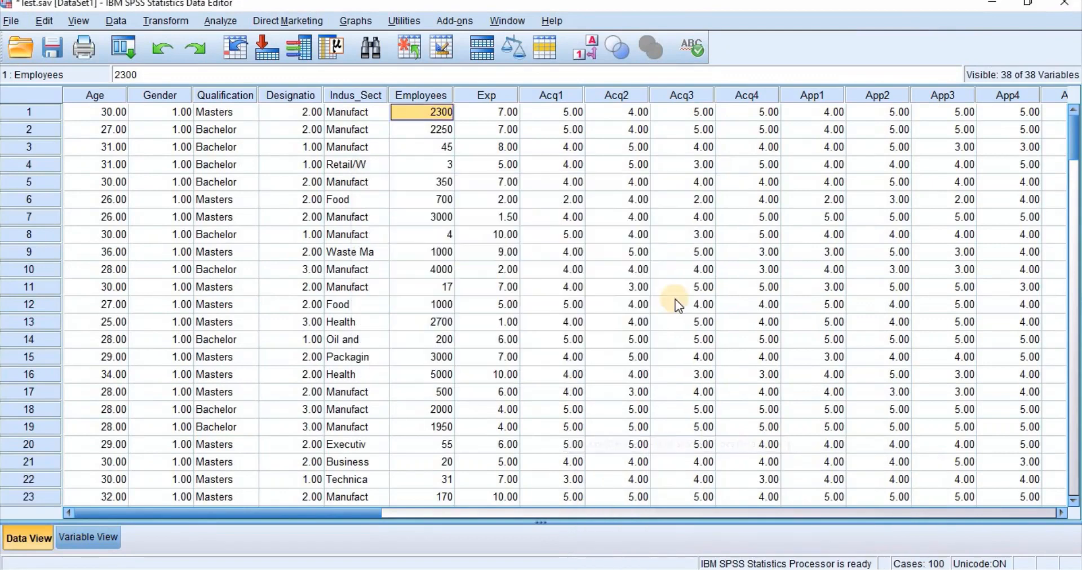
{"action": "left_click", "coordinate": [1059, 512]}
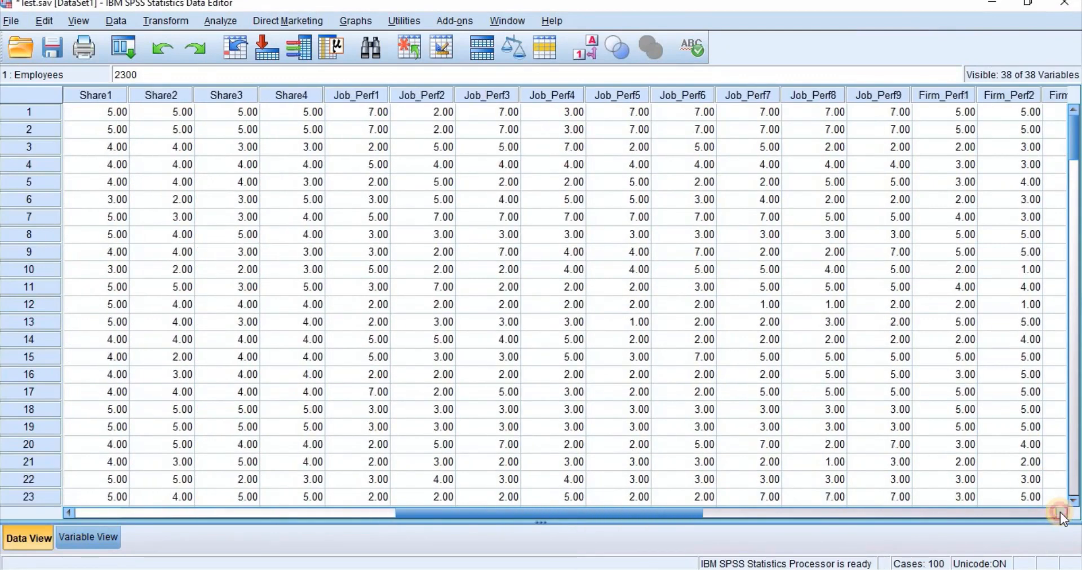
{"action": "left_click_drag", "start_coordinate": [1060, 512], "coordinate": [1059, 512]}
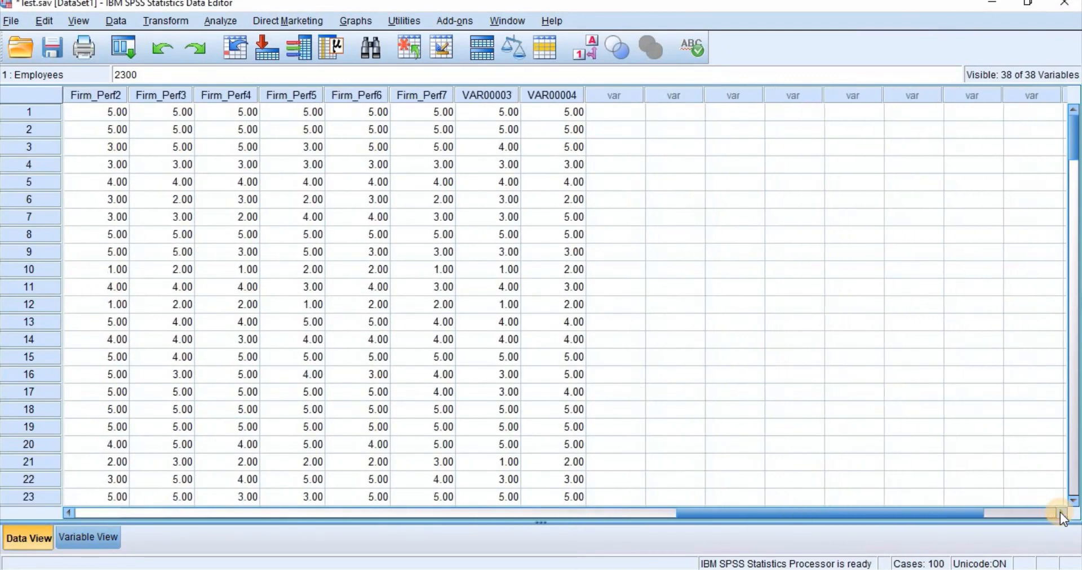
{"action": "left_click", "coordinate": [576, 112]}
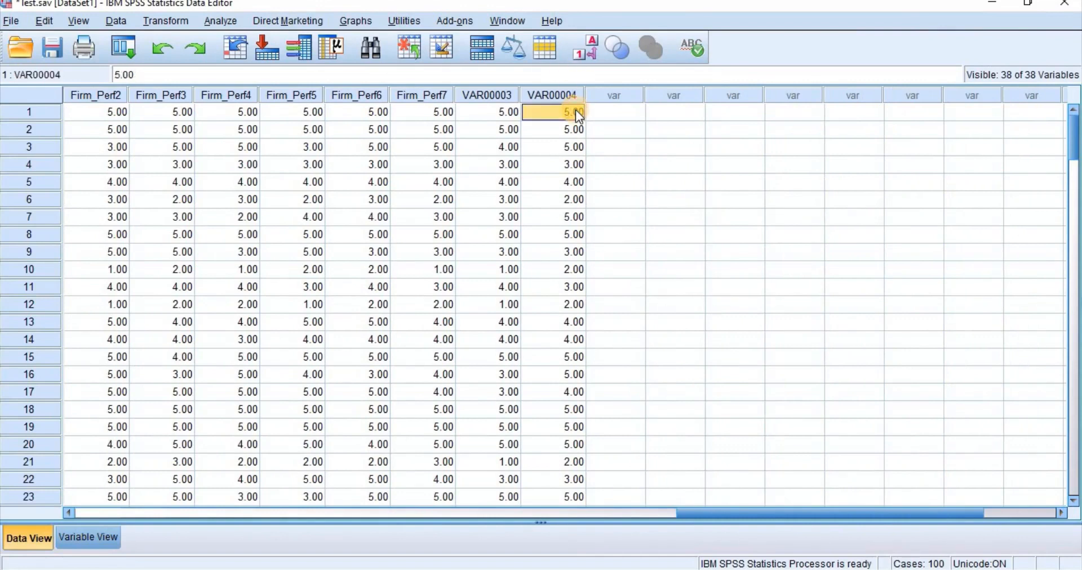
Check the case 1 values from VAR00004 back through all variables to Age.
{"action": "key", "text": "Left"}
{"action": "key", "text": "Left"}
{"action": "key", "text": "Left"}
{"action": "key", "text": "Left"}
{"action": "key", "text": "Left"}
{"action": "key", "text": "Left"}
{"action": "key", "text": "Left"}
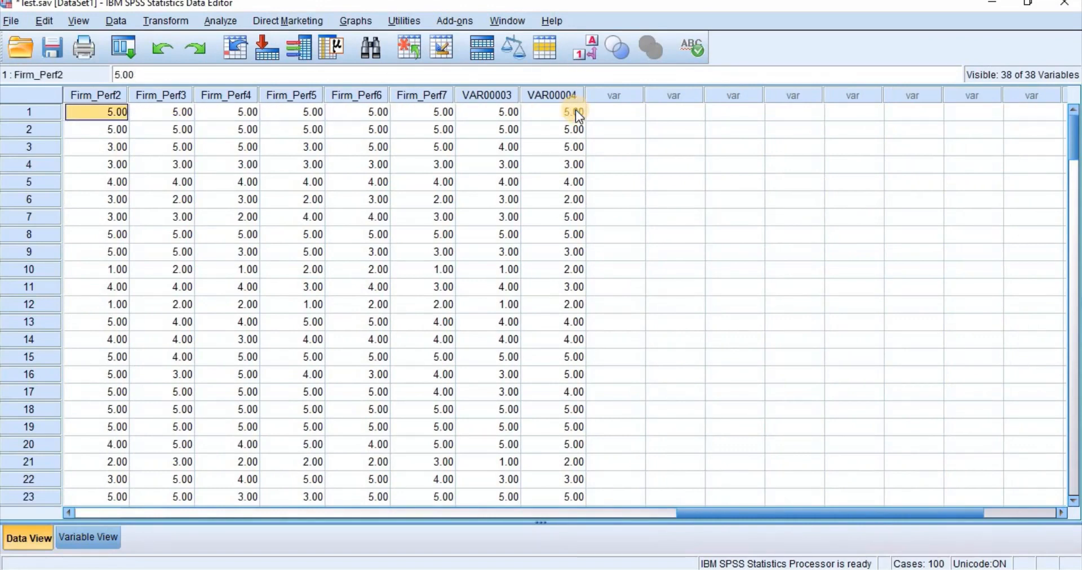
{"action": "key", "text": "Left"}
{"action": "key", "text": "Left"}
{"action": "key", "text": "Left"}
{"action": "key", "text": "Left"}
{"action": "key", "text": "Left"}
{"action": "key", "text": "Left"}
{"action": "key", "text": "Left"}
{"action": "key", "text": "Left"}
{"action": "key", "text": "Left"}
{"action": "key", "text": "Left"}
{"action": "key", "text": "Left"}
{"action": "key", "text": "Left"}
{"action": "key", "text": "Left"}
{"action": "key", "text": "Left"}
{"action": "key", "text": "Left"}
{"action": "key", "text": "Left"}
{"action": "key", "text": "Left"}
{"action": "key", "text": "Left"}
{"action": "key", "text": "Left"}
{"action": "key", "text": "Left"}
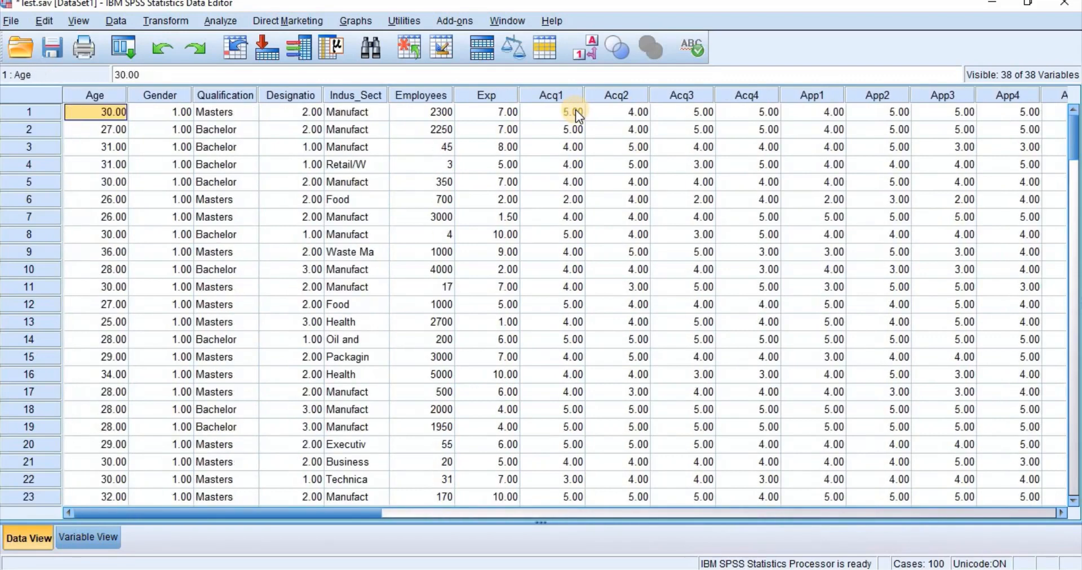
Go through the case 1 values from Age forward to VAR00004 and compare the VAR00003 and VAR00004 entries.
{"action": "key", "text": "Right"}
{"action": "key", "text": "Right"}
{"action": "key", "text": "Right"}
{"action": "key", "text": "Right"}
{"action": "key", "text": "Right"}
{"action": "key", "text": "Right"}
{"action": "key", "text": "Right"}
{"action": "key", "text": "Right"}
{"action": "key", "text": "Right"}
{"action": "key", "text": "Right"}
{"action": "key", "text": "Right"}
{"action": "key", "text": "Right"}
{"action": "key", "text": "Right"}
{"action": "key", "text": "Right"}
{"action": "key", "text": "Right"}
{"action": "key", "text": "Right"}
{"action": "key", "text": "Right"}
{"action": "key", "text": "Right"}
{"action": "key", "text": "Right"}
{"action": "key", "text": "Right"}
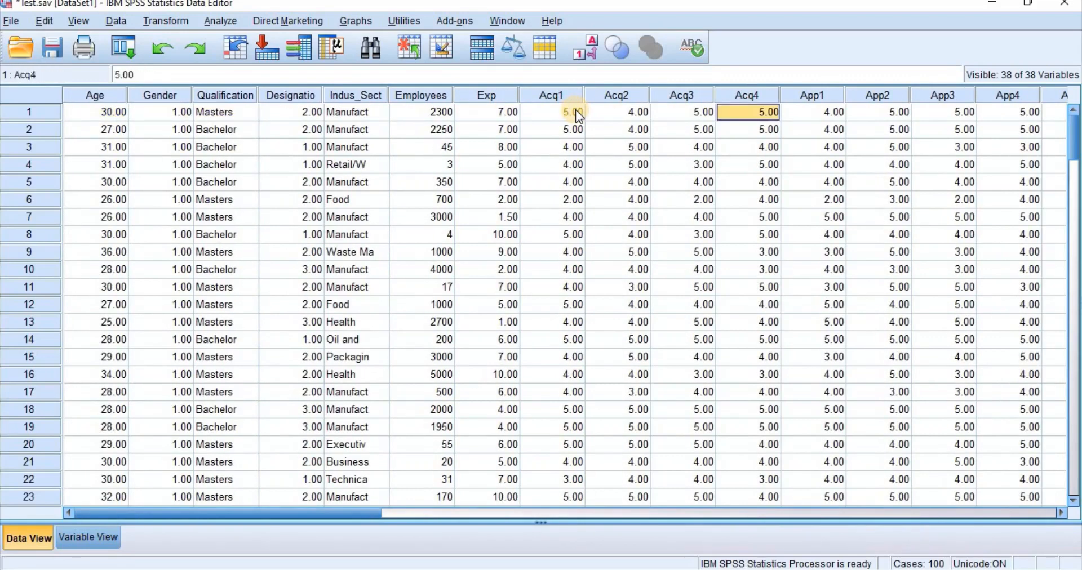
{"action": "key", "text": "Right"}
{"action": "key", "text": "Right"}
{"action": "key", "text": "Right"}
{"action": "key", "text": "Right"}
{"action": "key", "text": "Right"}
{"action": "key", "text": "Right"}
{"action": "key", "text": "Right"}
{"action": "key", "text": "Right"}
{"action": "key", "text": "Right"}
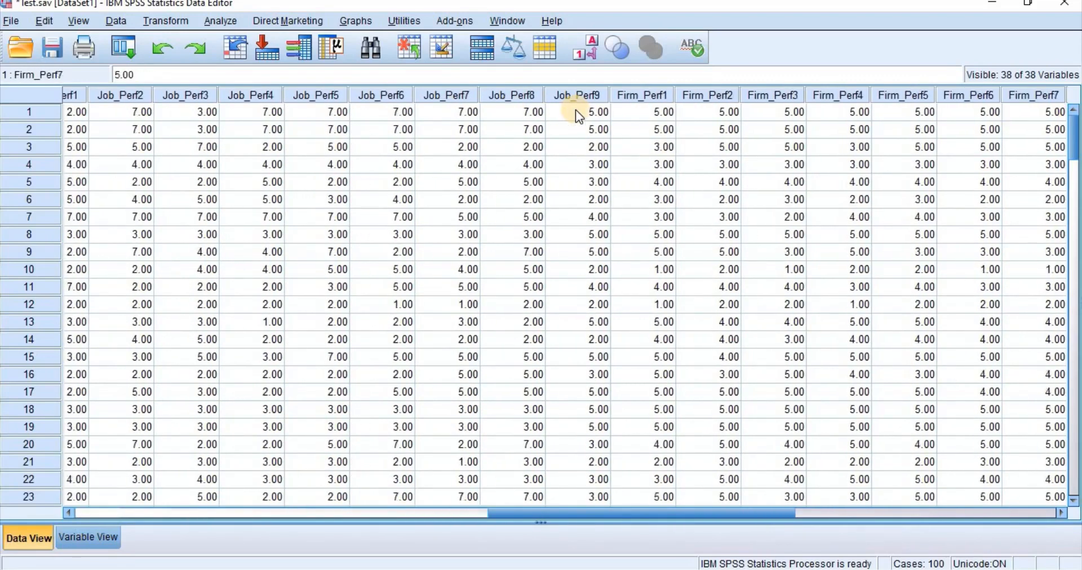
{"action": "key", "text": "Left"}
{"action": "key", "text": "Left"}
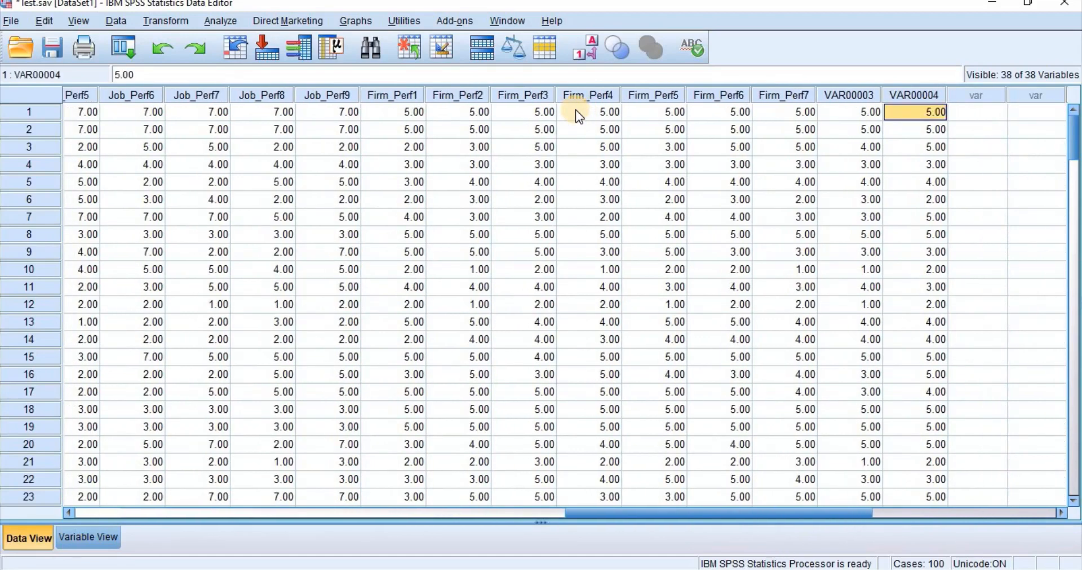
{"action": "key", "text": "Left"}
{"action": "key", "text": "Right"}
{"action": "key", "text": "Left"}
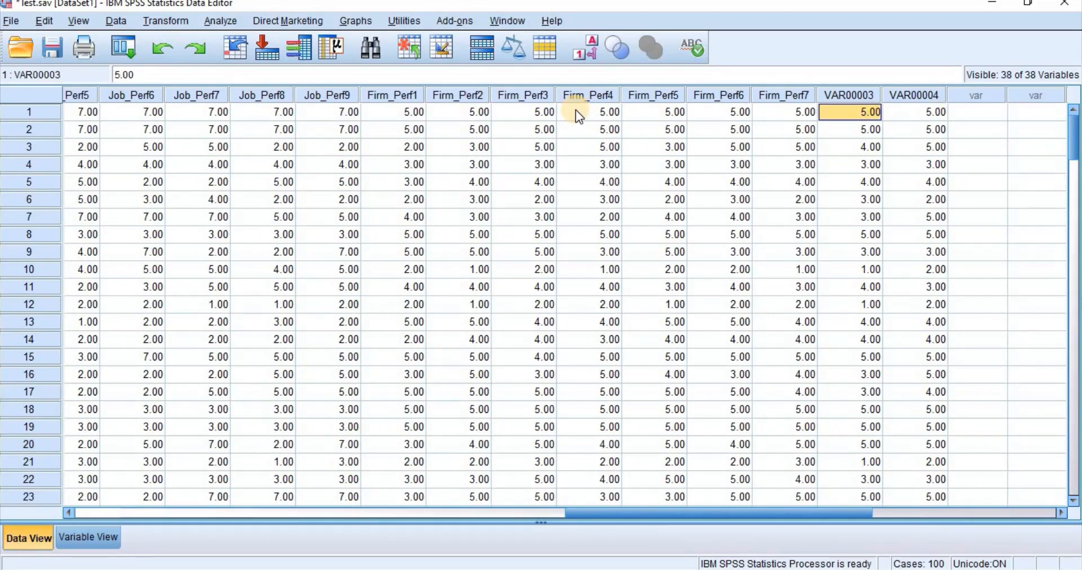
Trace the case 1 record from VAR00003 back to Age and check the Age and Gender entries.
{"action": "key", "text": "Left"}
{"action": "key", "text": "Left"}
{"action": "key", "text": "Left"}
{"action": "key", "text": "Left"}
{"action": "key", "text": "Left"}
{"action": "key", "text": "Left"}
{"action": "key", "text": "Left"}
{"action": "key", "text": "Left"}
{"action": "key", "text": "Left"}
{"action": "key", "text": "Left"}
{"action": "key", "text": "Left"}
{"action": "key", "text": "Left"}
{"action": "key", "text": "Left"}
{"action": "key", "text": "Left"}
{"action": "key", "text": "Left"}
{"action": "key", "text": "Left"}
{"action": "key", "text": "Left"}
{"action": "key", "text": "Left"}
{"action": "key", "text": "Left"}
{"action": "key", "text": "Left"}
{"action": "key", "text": "Left"}
{"action": "key", "text": "Left"}
{"action": "key", "text": "Left"}
{"action": "key", "text": "Left"}
{"action": "key", "text": "Left"}
{"action": "key", "text": "Left"}
{"action": "key", "text": "Left"}
{"action": "key", "text": "Left"}
{"action": "key", "text": "Left"}
{"action": "key", "text": "Left"}
{"action": "key", "text": "Left"}
{"action": "key", "text": "Left"}
{"action": "key", "text": "Left"}
{"action": "key", "text": "Left"}
{"action": "key", "text": "Left"}
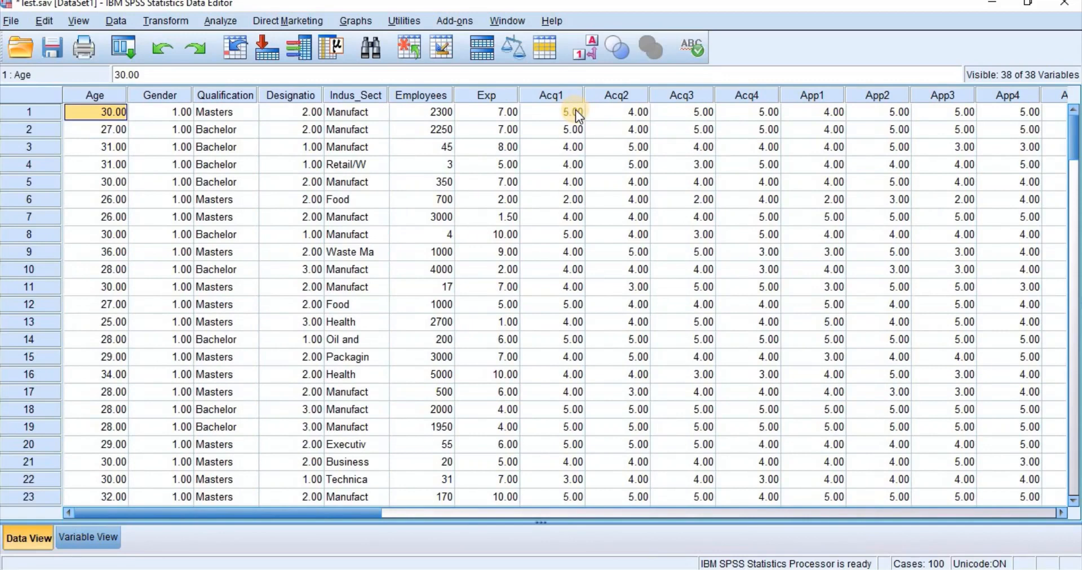
{"action": "key", "text": "Right"}
{"action": "key", "text": "Right"}
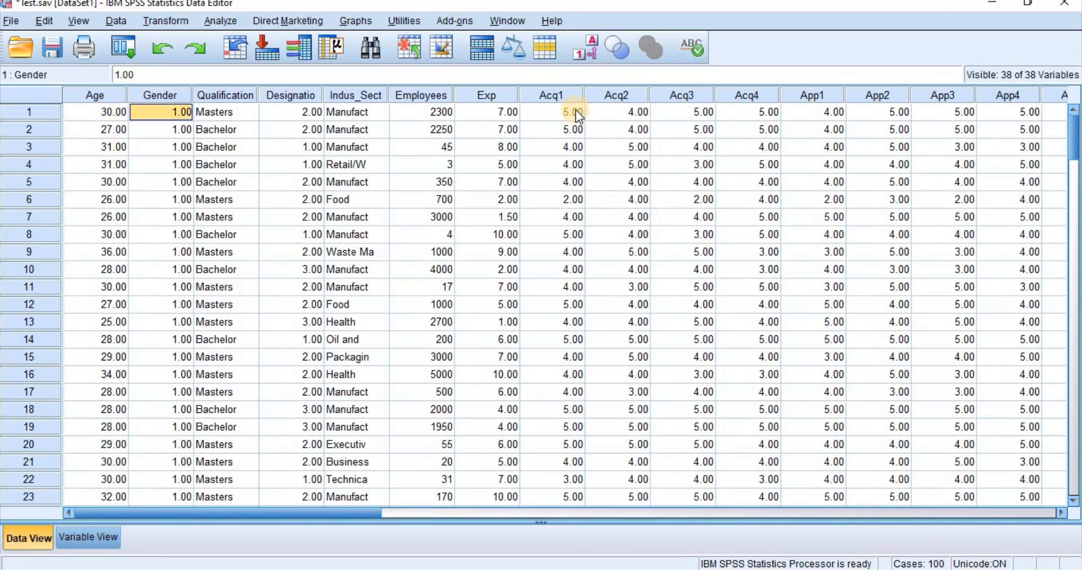
{"action": "key", "text": "Left"}
{"action": "key", "text": "Left"}
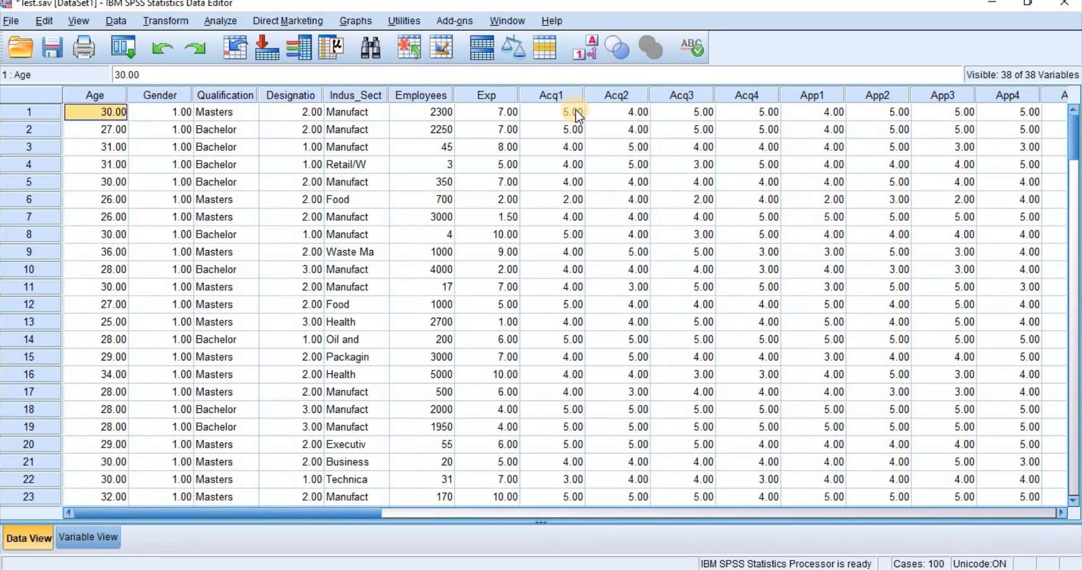
Examine the variable definitions from Gender down to the unlabelled VAR00003 and VAR00004, returning to Firm_Perf7.
{"action": "left_click", "coordinate": [79, 536]}
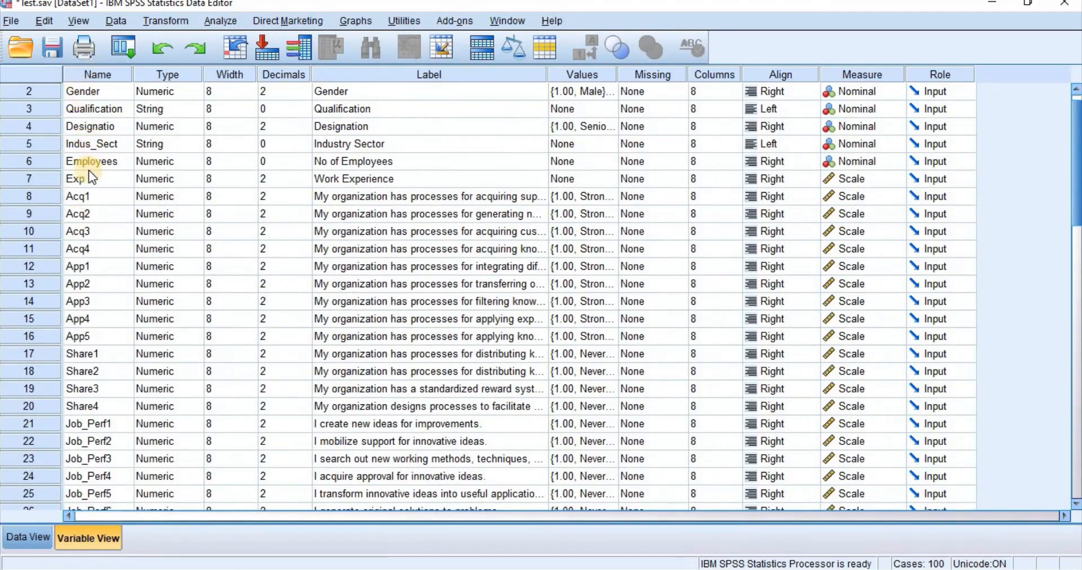
{"action": "left_click", "coordinate": [91, 92]}
{"action": "key", "text": "Down"}
{"action": "key", "text": "Down"}
{"action": "key", "text": "Down"}
{"action": "key", "text": "Down"}
{"action": "key", "text": "Down"}
{"action": "key", "text": "Down"}
{"action": "key", "text": "Down"}
{"action": "key", "text": "Down"}
{"action": "key", "text": "Down"}
{"action": "key", "text": "Down"}
{"action": "key", "text": "Down"}
{"action": "key", "text": "Down"}
{"action": "key", "text": "Down"}
{"action": "key", "text": "Down"}
{"action": "key", "text": "Down"}
{"action": "key", "text": "Down"}
{"action": "key", "text": "Down"}
{"action": "key", "text": "Down"}
{"action": "key", "text": "Down"}
{"action": "key", "text": "Down"}
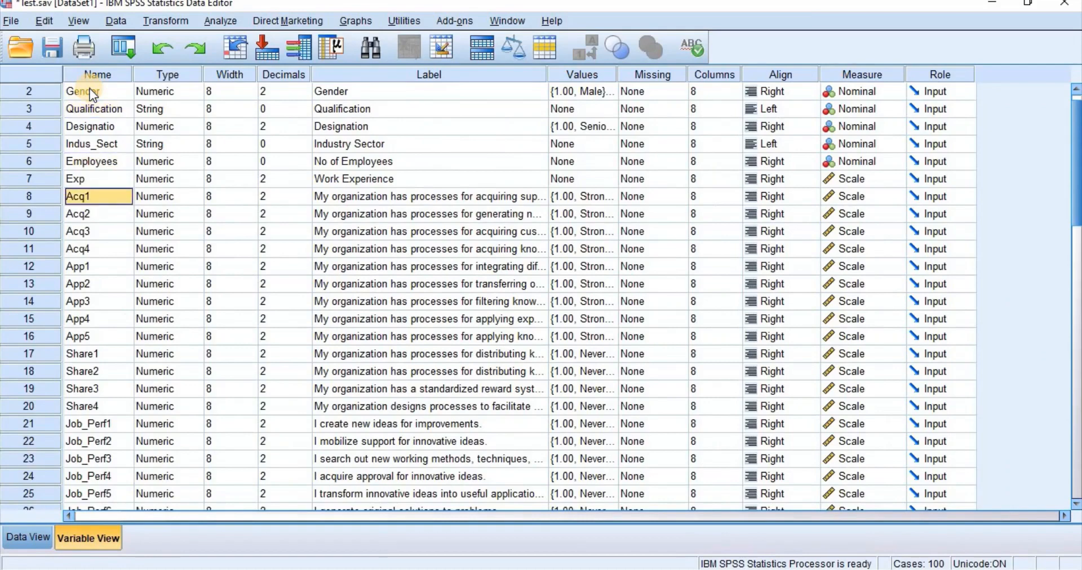
{"action": "key", "text": "Up"}
{"action": "key", "text": "Up"}
{"action": "key", "text": "Up"}
{"action": "key", "text": "Up"}
{"action": "key", "text": "Up"}
{"action": "key", "text": "Up"}
{"action": "key", "text": "Up"}
{"action": "key", "text": "Up"}
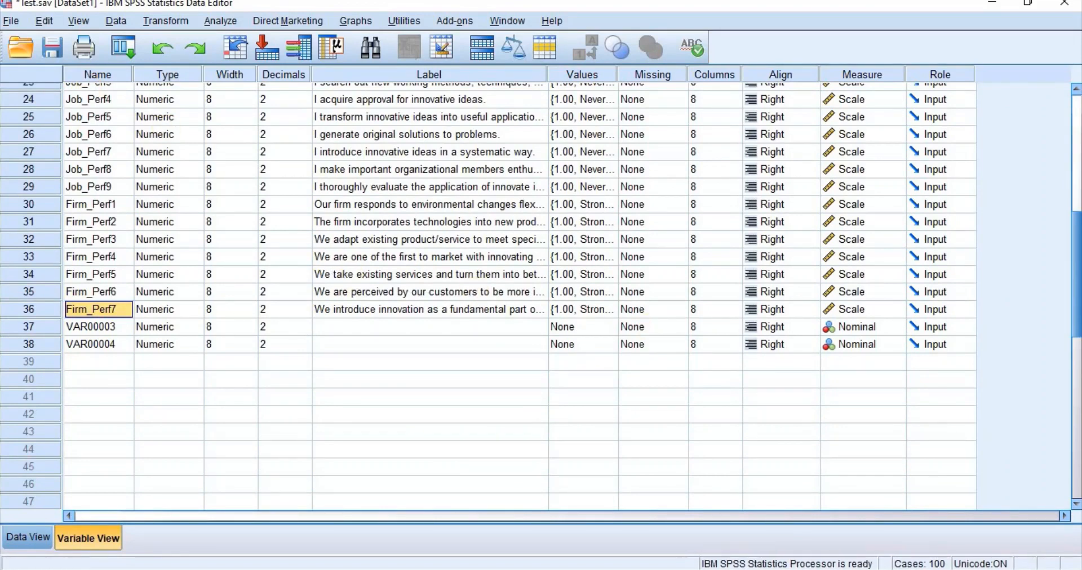
Switch to the Contact Information workbook in Excel, select the whole header row from Age, and inspect the last header in AL1.
{"action": "mouse_move", "coordinate": [563, 568]}
{"action": "left_click", "coordinate": [624, 540]}
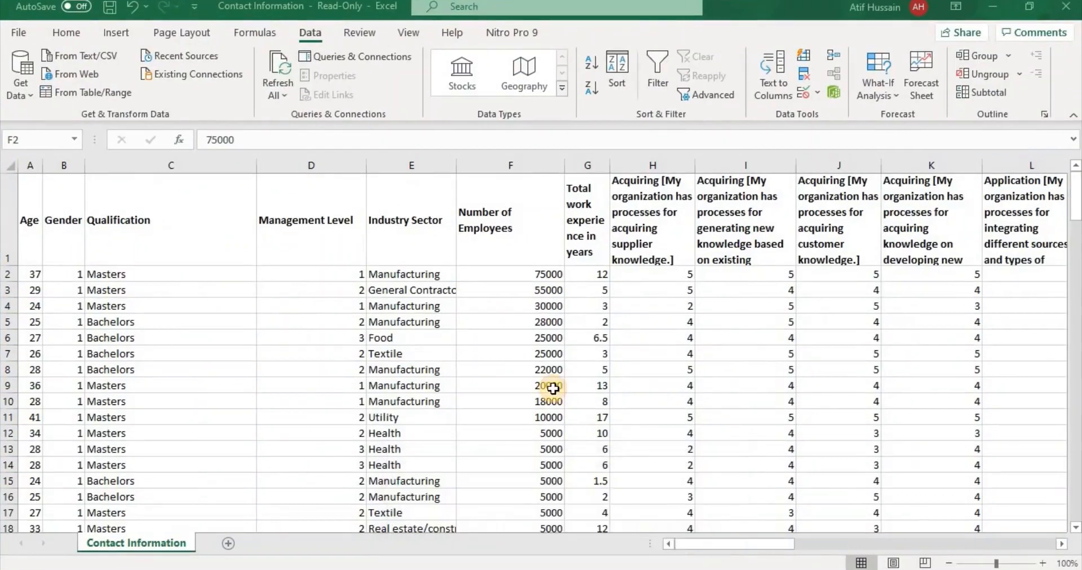
{"action": "left_click", "coordinate": [31, 241]}
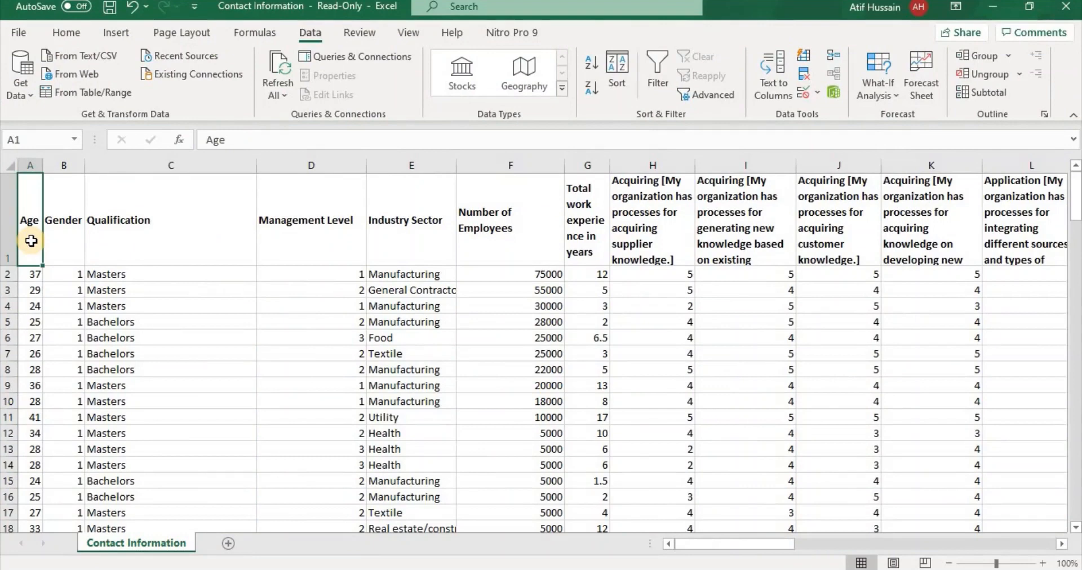
{"action": "key", "text": "ctrl+shift+Right"}
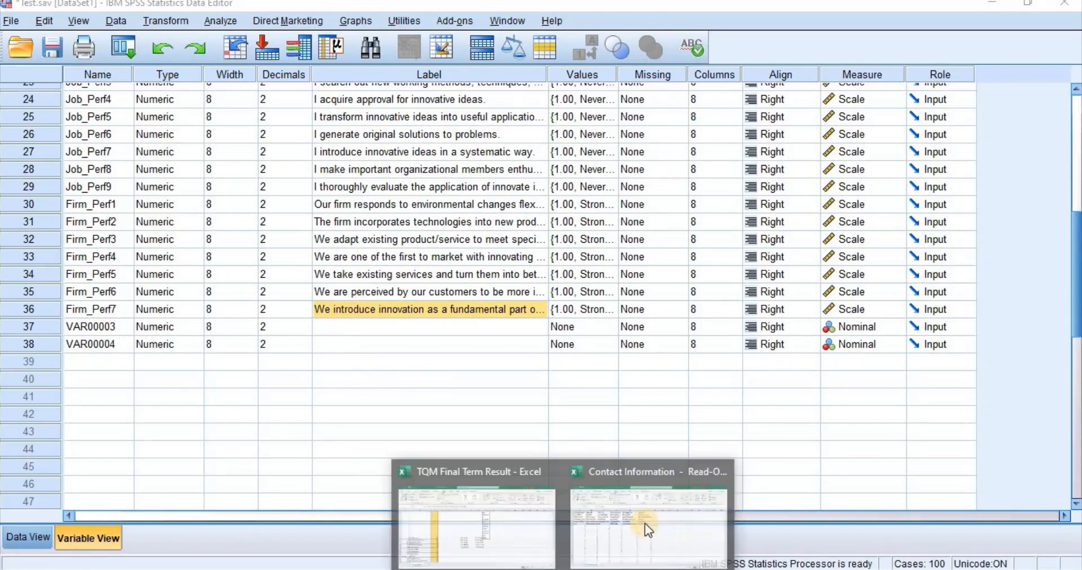
{"action": "left_click", "coordinate": [689, 502]}
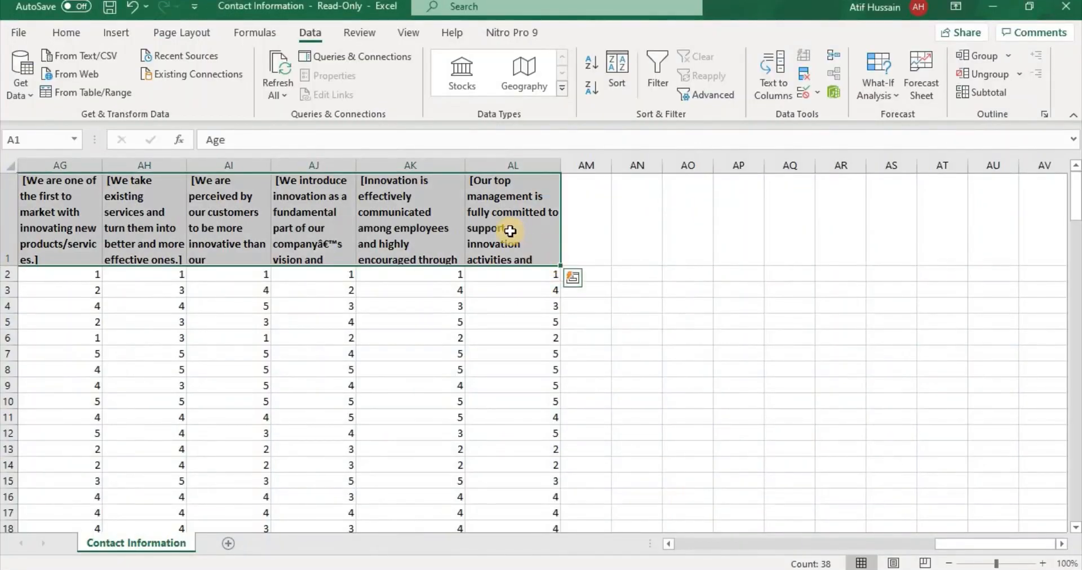
{"action": "left_click", "coordinate": [509, 203]}
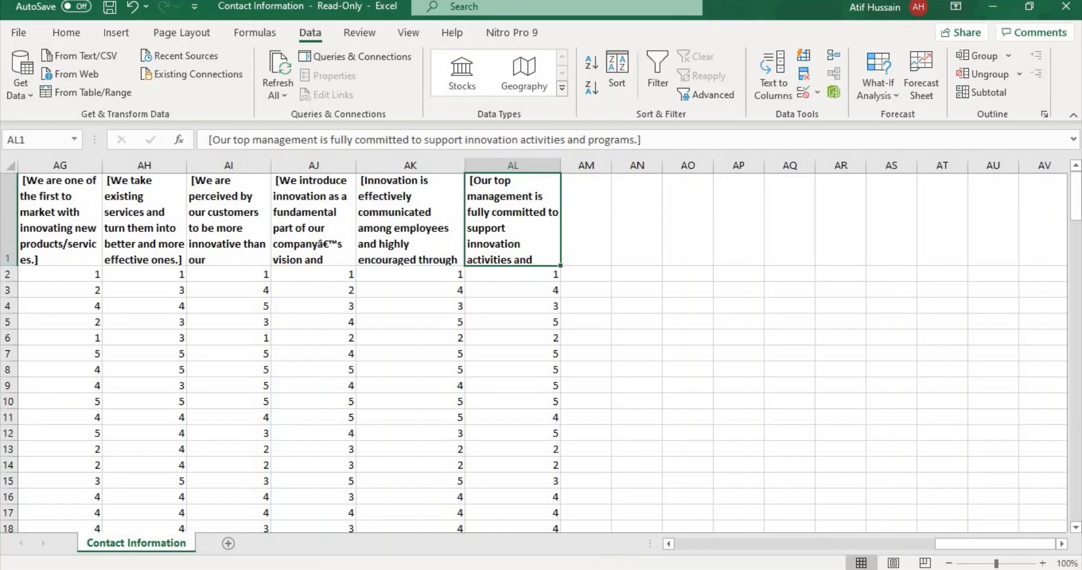
Switch back to the Test.sav Data Editor and check the labels of Firm_Perf7 and VAR00003.
{"action": "mouse_move", "coordinate": [782, 535]}
{"action": "left_click", "coordinate": [715, 529]}
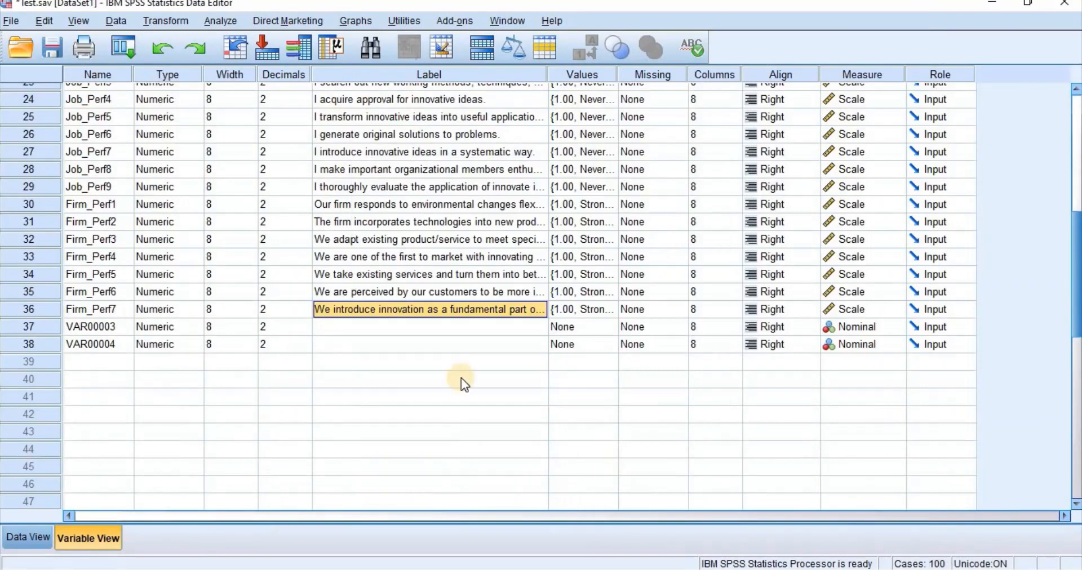
{"action": "left_click", "coordinate": [404, 326]}
{"action": "left_click", "coordinate": [403, 311]}
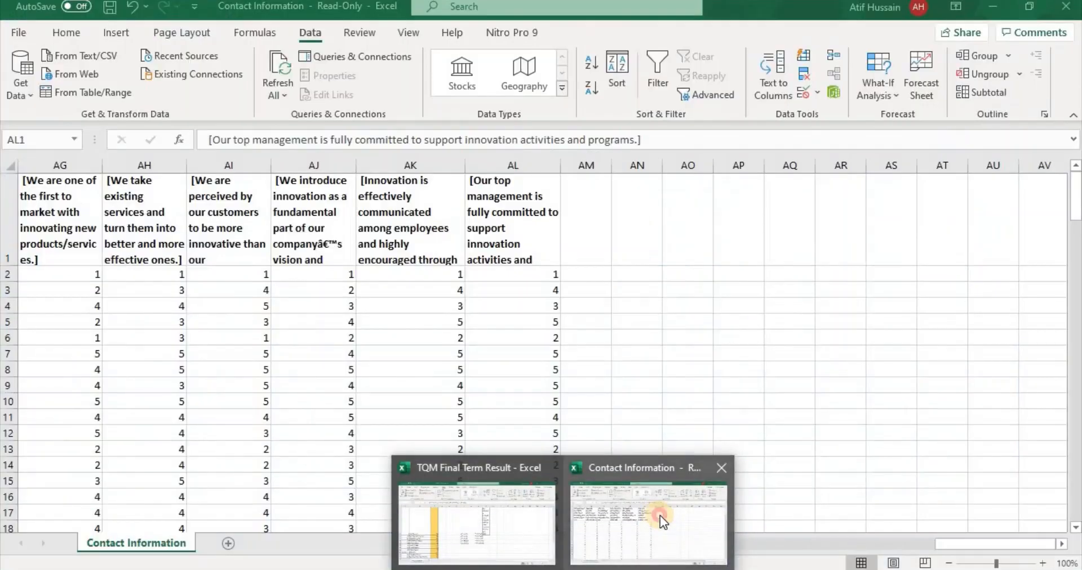
Return to the Contact Information workbook in Excel and read the last three question headers, AJ1 to AL1.
{"action": "left_click", "coordinate": [660, 515]}
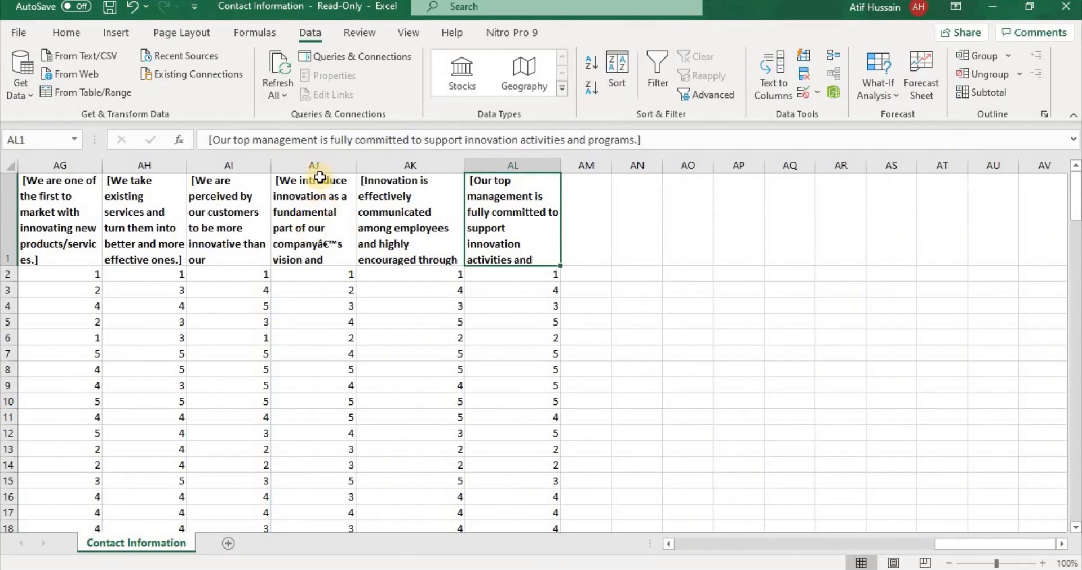
{"action": "left_click", "coordinate": [321, 244]}
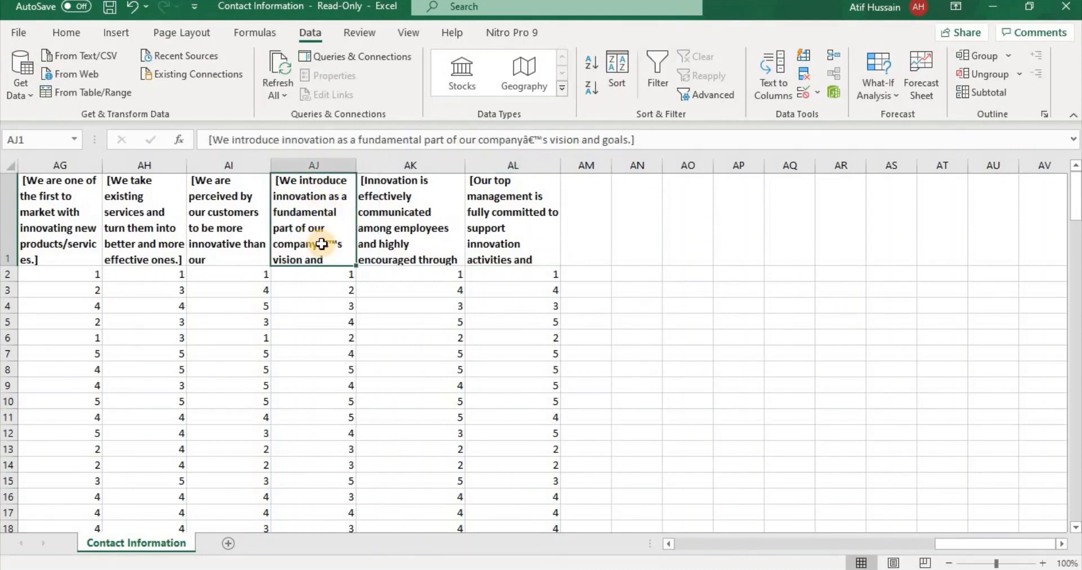
{"action": "left_click", "coordinate": [415, 218]}
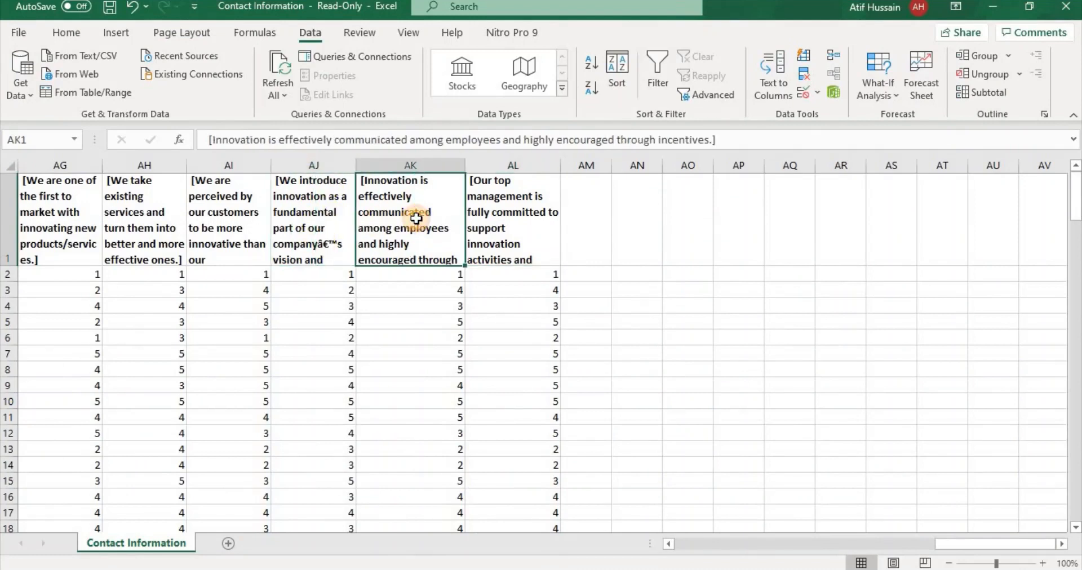
{"action": "left_click", "coordinate": [541, 208]}
{"action": "left_click", "coordinate": [401, 207]}
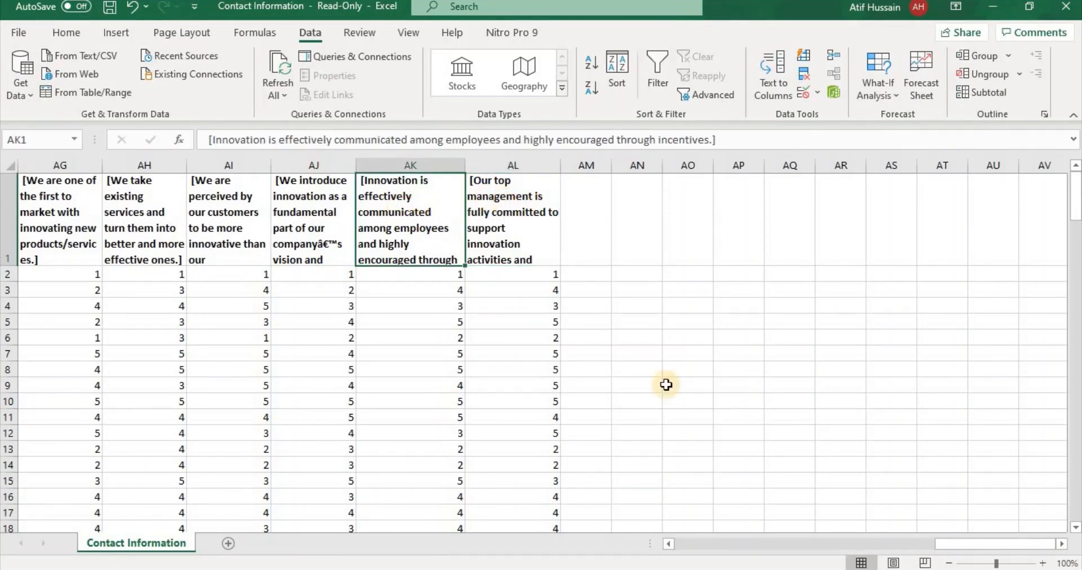
Switch to the Demographics and Questionnaire document in Word and find the vision and goals item in the Innovative Firm Performance Scale.
{"action": "left_click", "coordinate": [697, 569]}
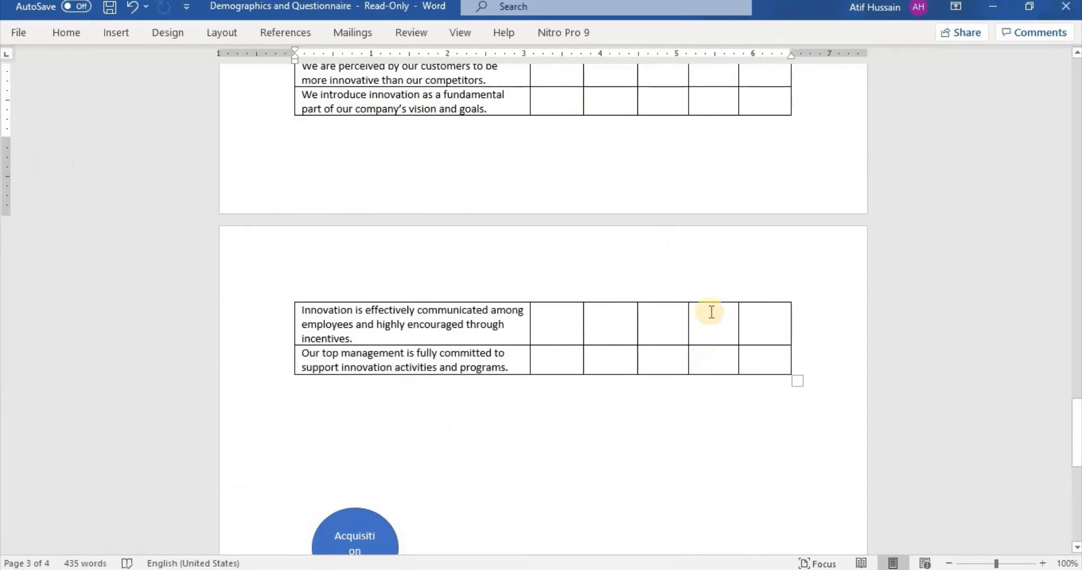
{"action": "left_click_drag", "start_coordinate": [1076, 437], "coordinate": [1076, 402]}
{"action": "left_click", "coordinate": [418, 354]}
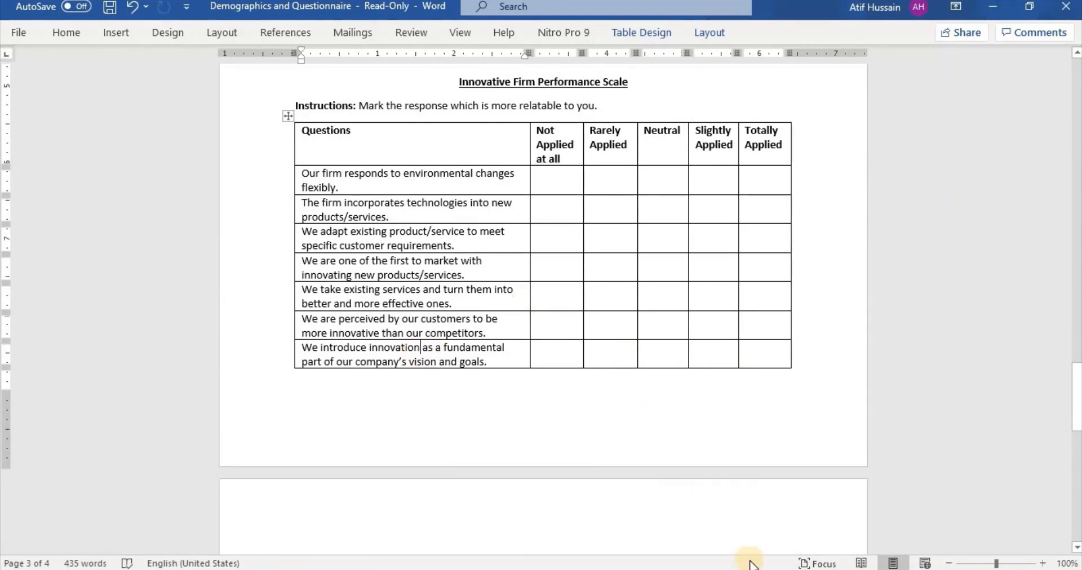
Check Firm_Perf7's label in the Test.sav Data Editor against the vision and goals item in the Word questionnaire.
{"action": "mouse_move", "coordinate": [759, 568]}
{"action": "left_click", "coordinate": [692, 522]}
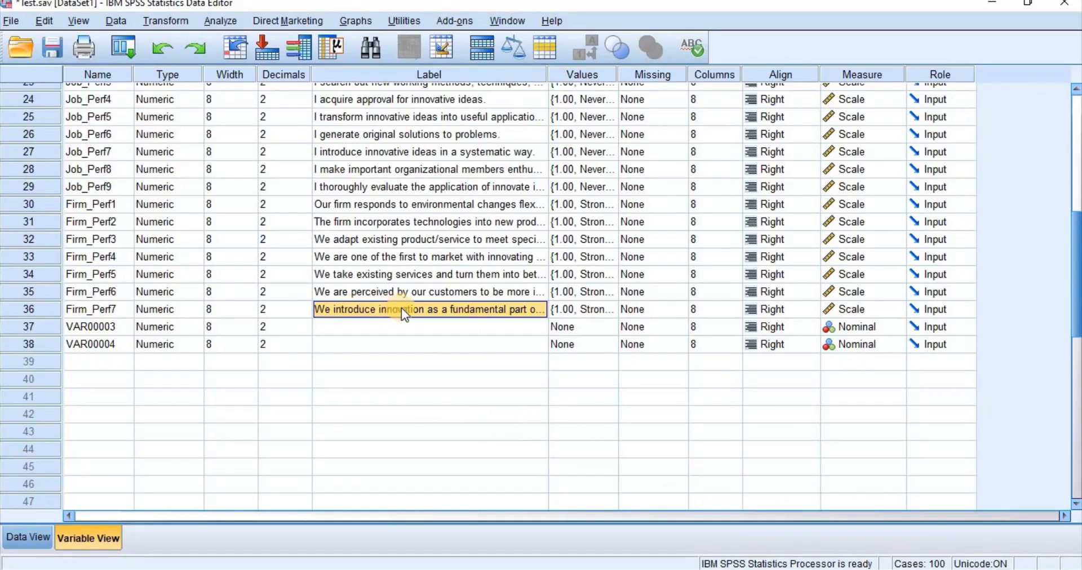
{"action": "left_click", "coordinate": [730, 568]}
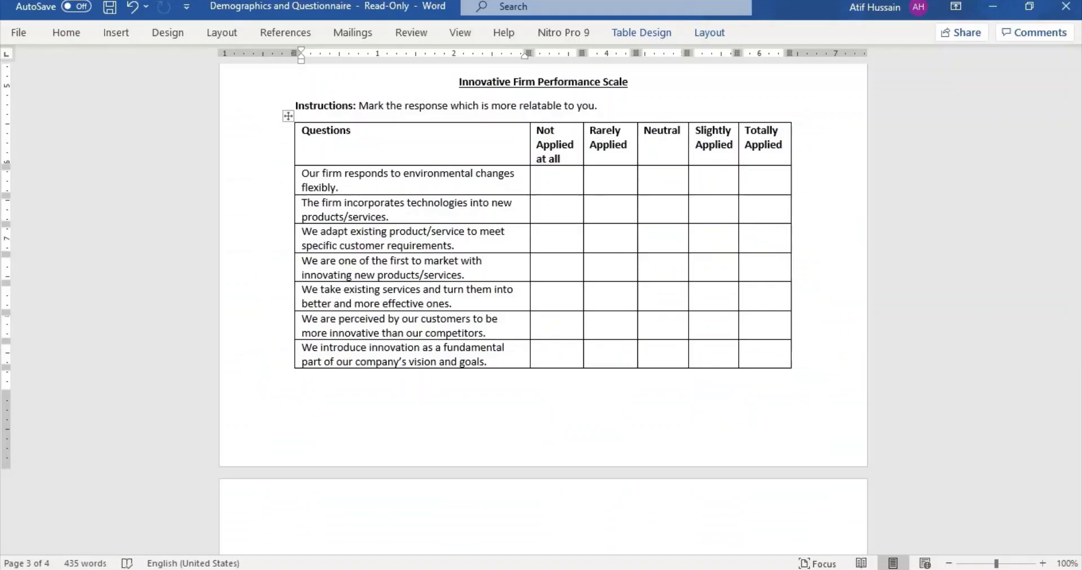
Find and read the last two Innovative Firm Performance Scale items, continued on the questionnaire's fourth page.
{"action": "left_click_drag", "start_coordinate": [1078, 370], "coordinate": [1078, 412]}
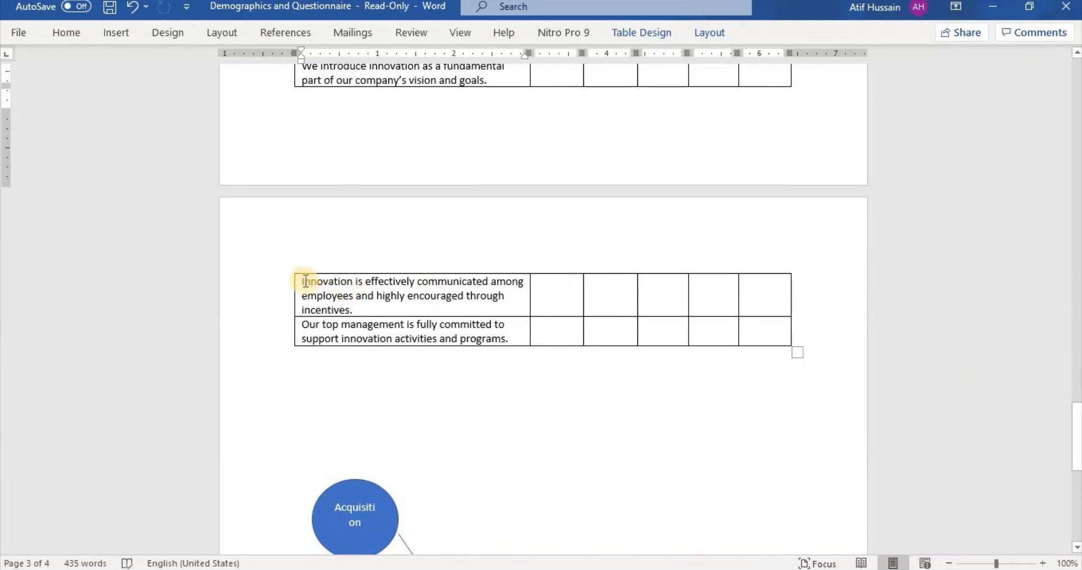
{"action": "left_click_drag", "start_coordinate": [303, 280], "coordinate": [414, 326]}
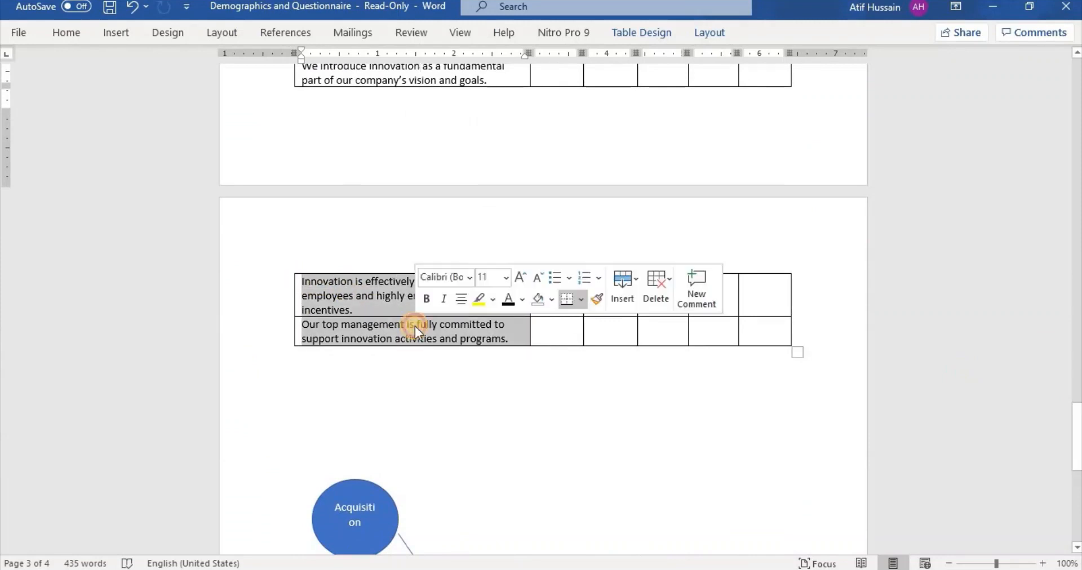
{"action": "left_click", "coordinate": [509, 342]}
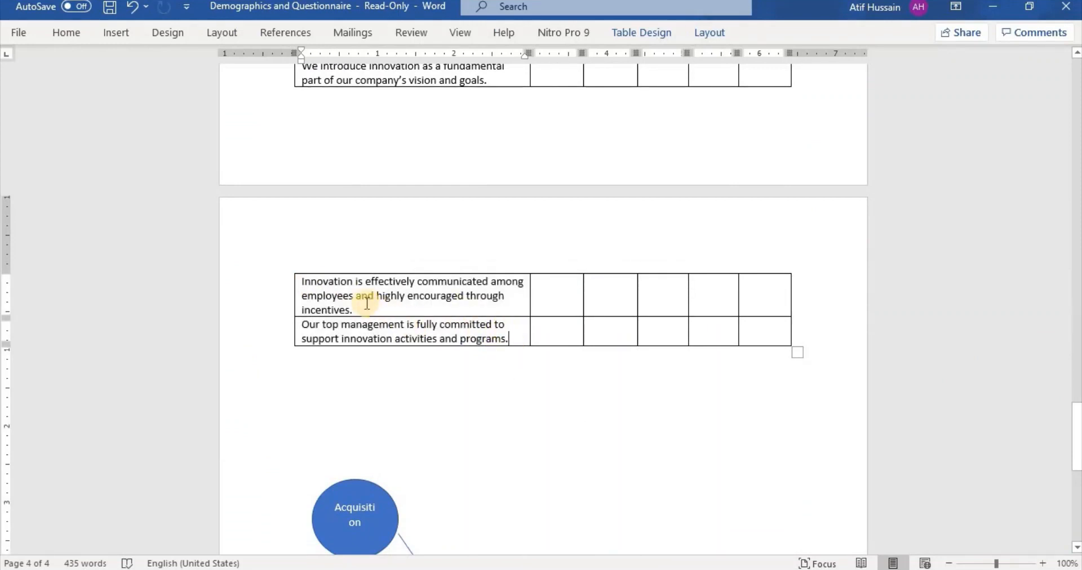
{"action": "left_click", "coordinate": [296, 280]}
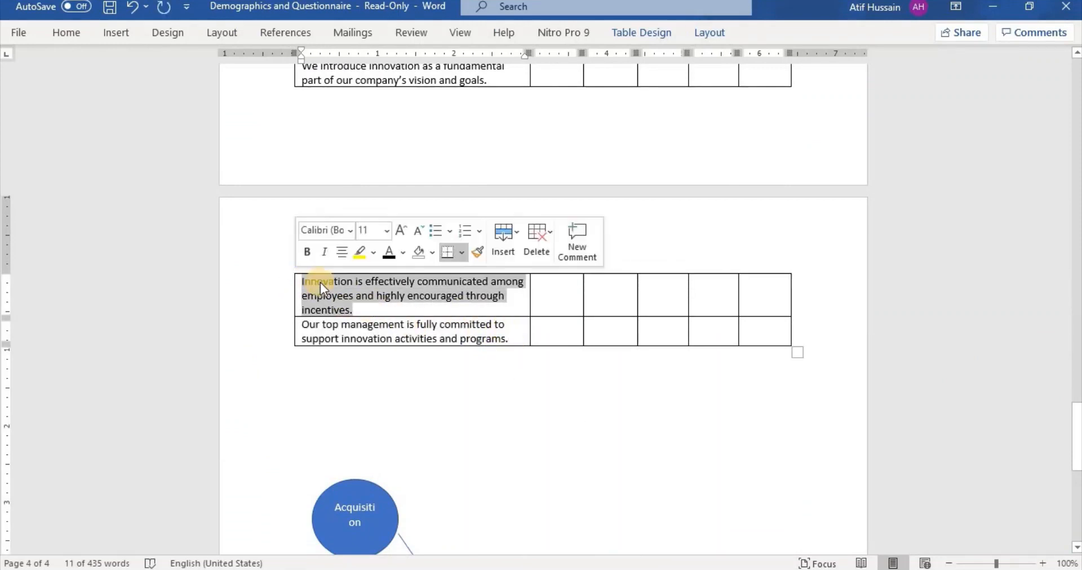
{"action": "left_click", "coordinate": [355, 338]}
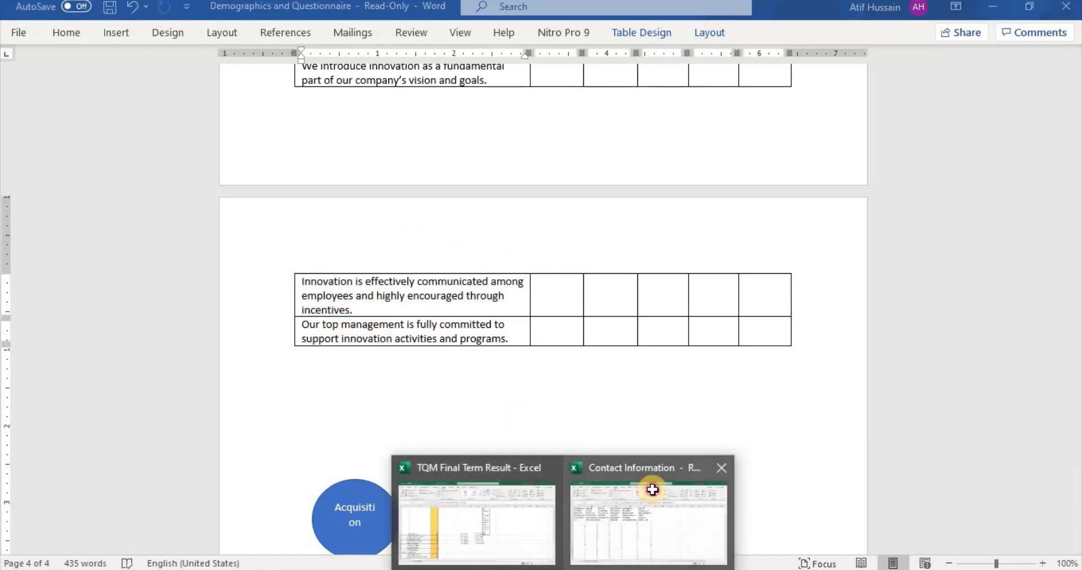
Switch to the Contact Information workbook in Excel and read the question headers in AL1 and AK1.
{"action": "left_click", "coordinate": [648, 490]}
{"action": "left_click", "coordinate": [491, 244]}
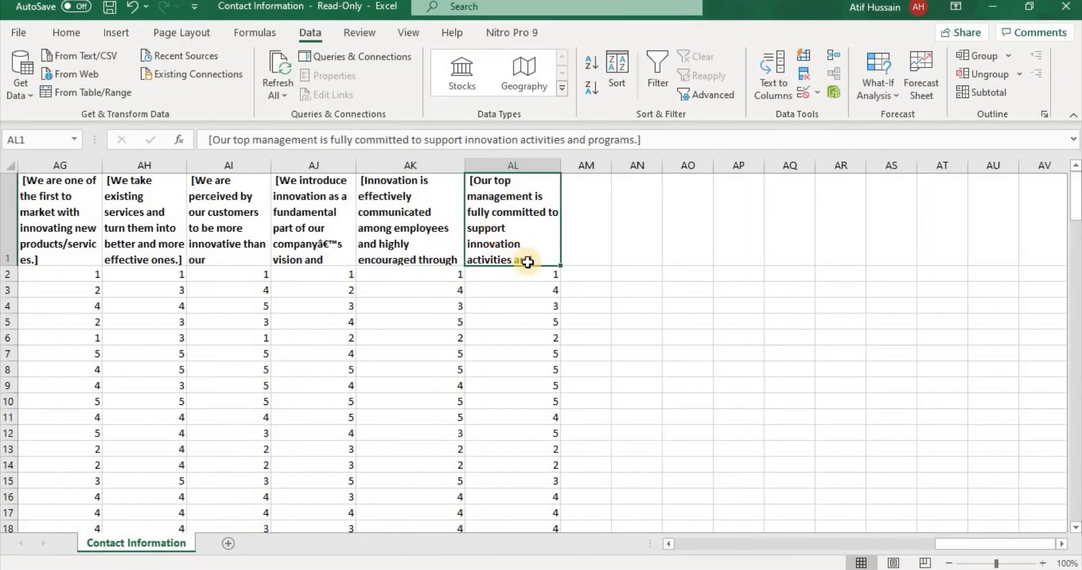
{"action": "left_click", "coordinate": [432, 235]}
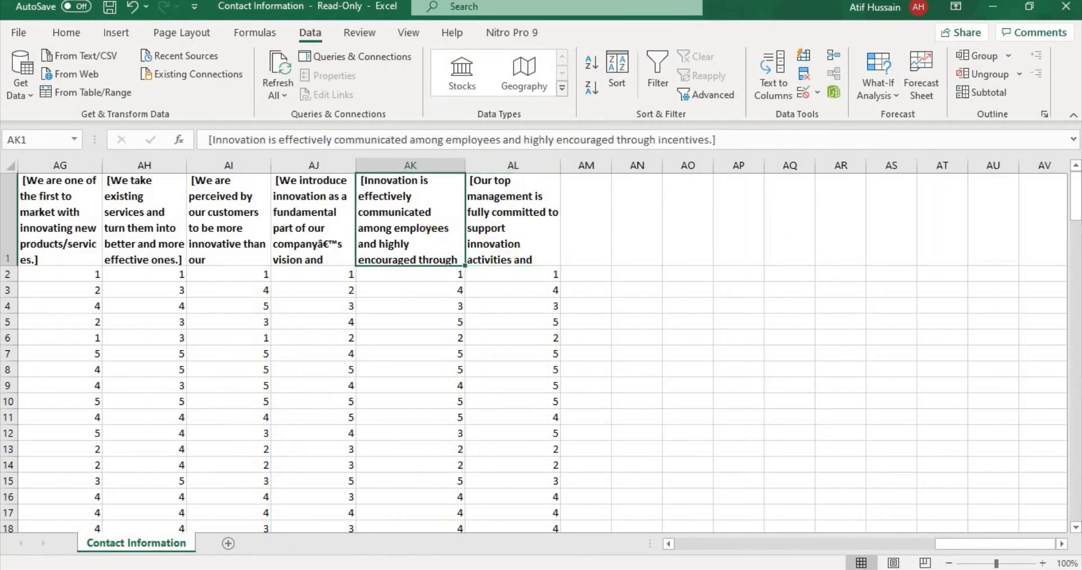
Copy "Innovation is effectively communicated among employees and highly encouraged through incentives." from the Word questionnaire into VAR00003's label in the Test.sav Data Editor.
{"action": "key", "text": "alt+Tab"}
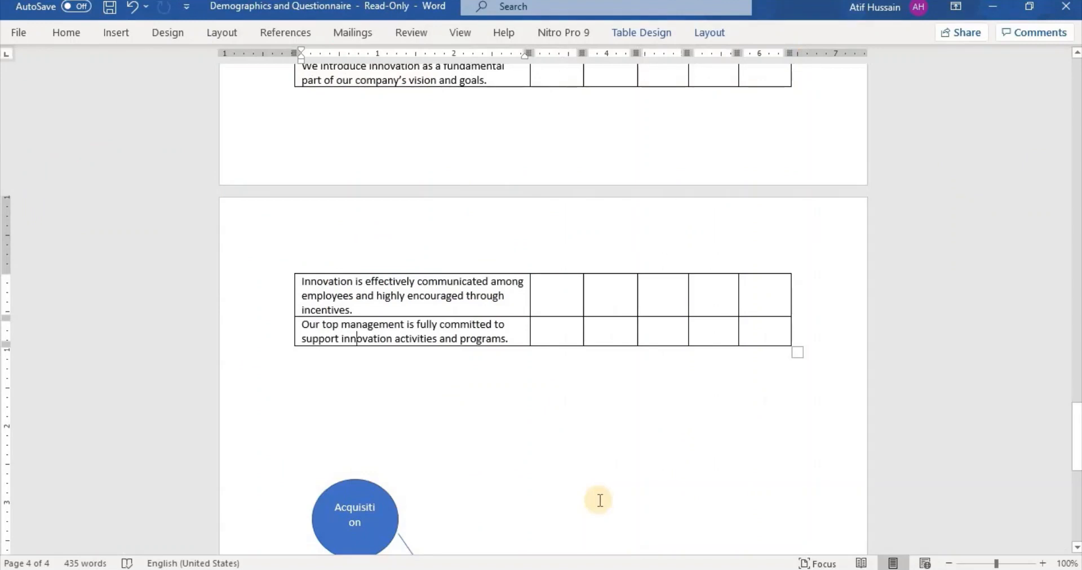
{"action": "left_click", "coordinate": [440, 334]}
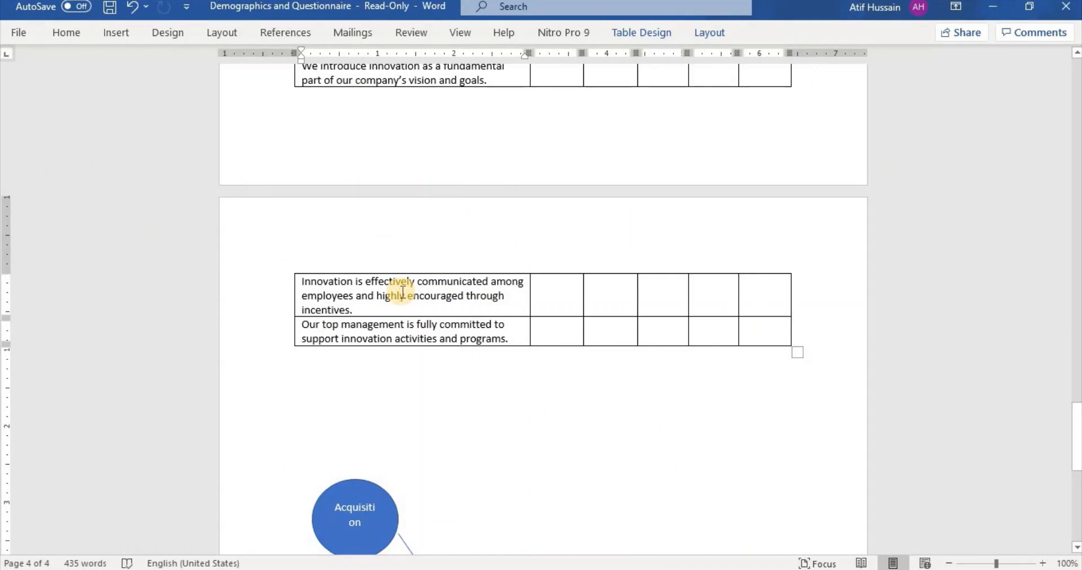
{"action": "triple_click", "coordinate": [305, 281]}
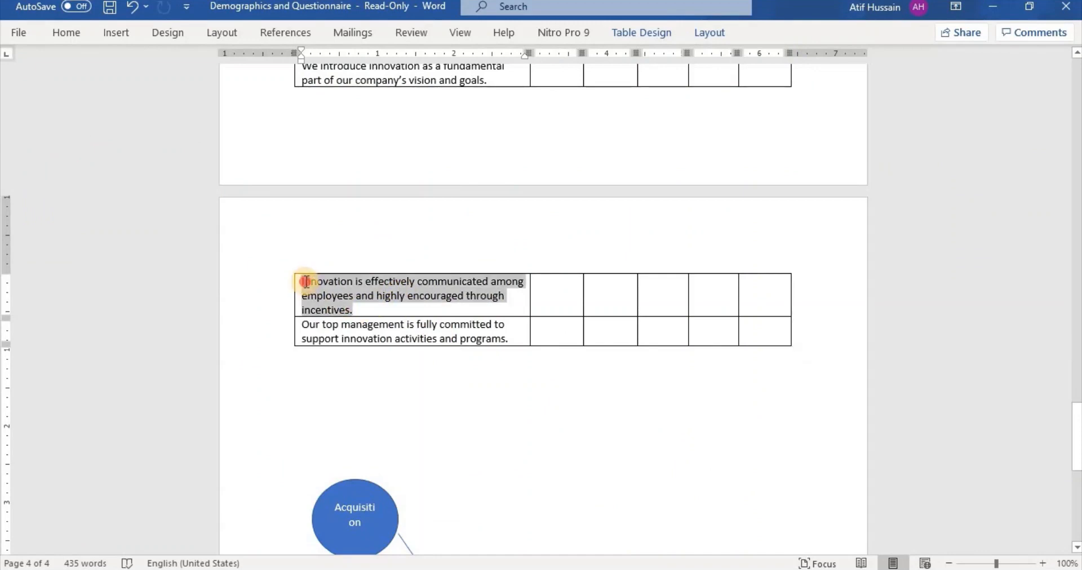
{"action": "right_click", "coordinate": [306, 281]}
{"action": "left_click", "coordinate": [324, 226]}
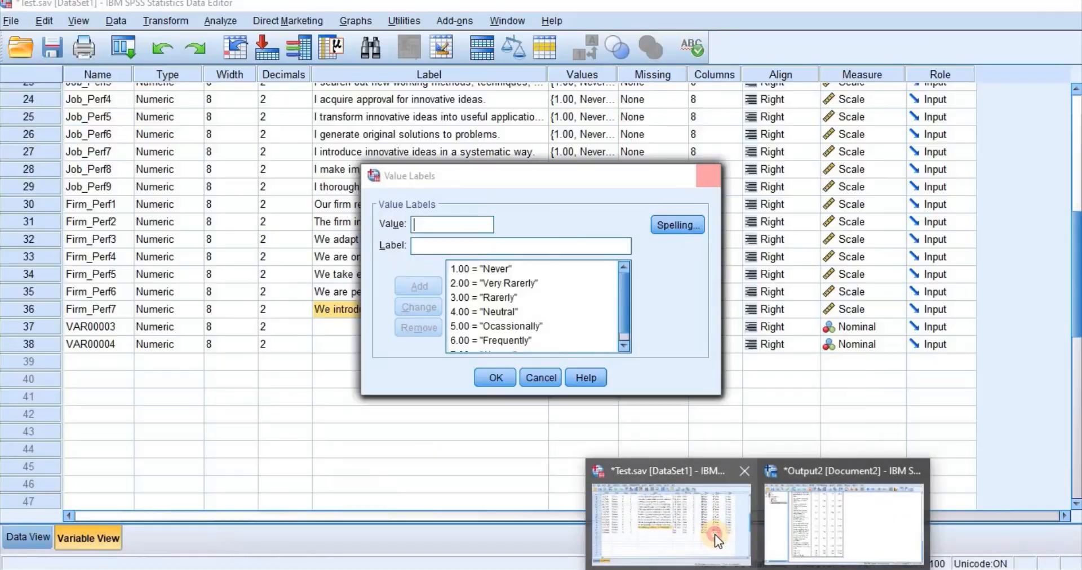
{"action": "left_click", "coordinate": [714, 534]}
{"action": "left_click", "coordinate": [367, 333]}
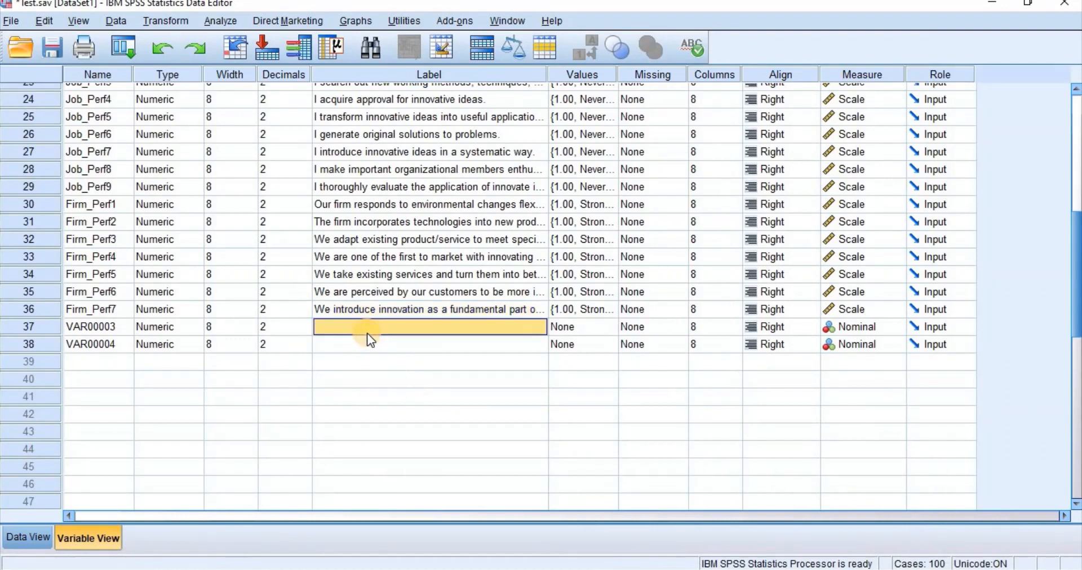
{"action": "key", "text": "ctrl+v"}
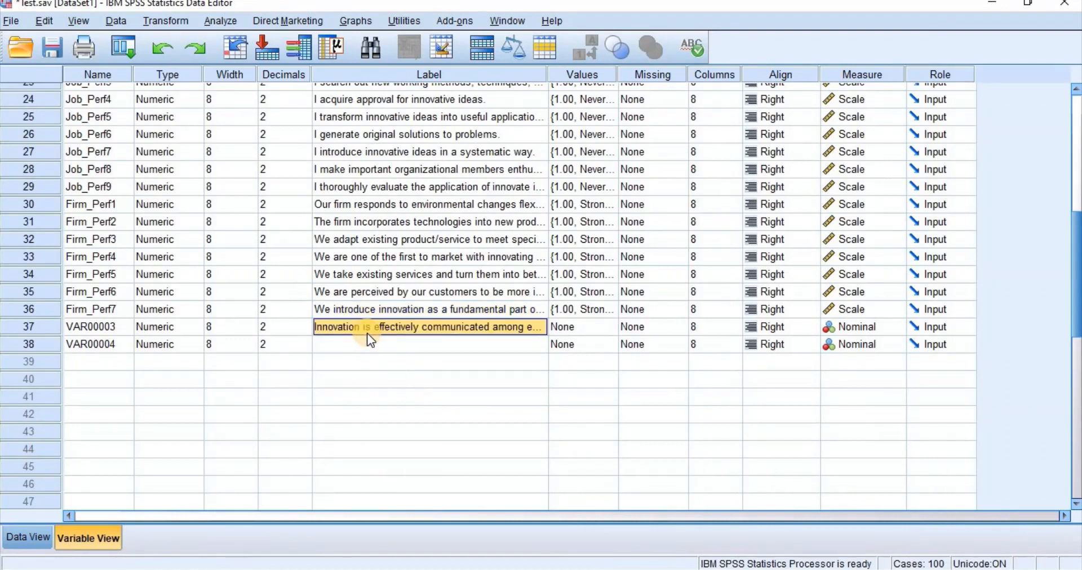
{"action": "key", "text": "Return"}
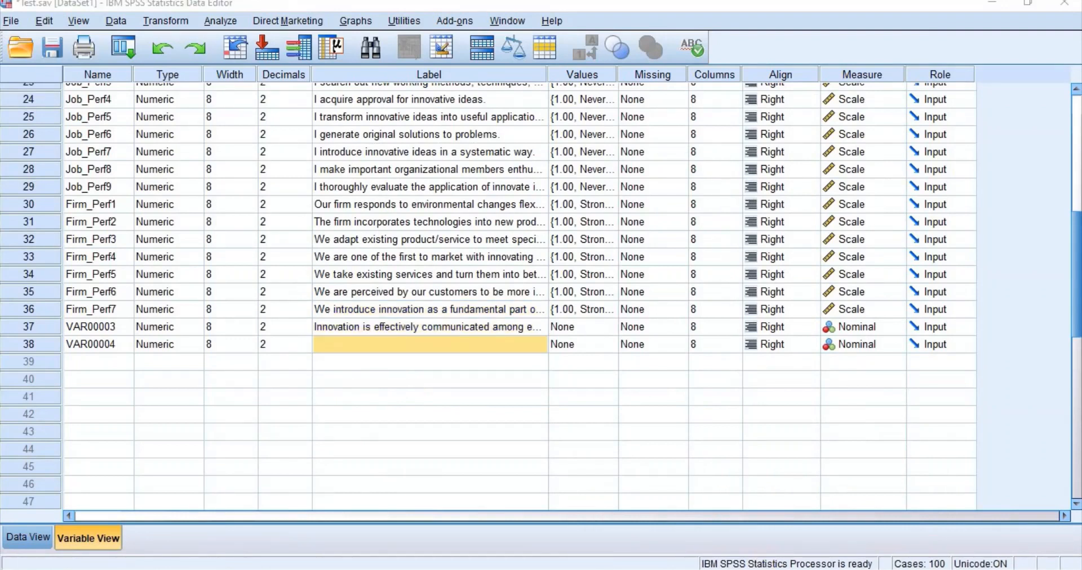
Copy "Our top management is fully committed to support innovation activities and programs." from the Word questionnaire into VAR00004's label in the Test.sav Data Editor.
{"action": "mouse_move", "coordinate": [758, 568]}
{"action": "key", "text": "alt+Tab"}
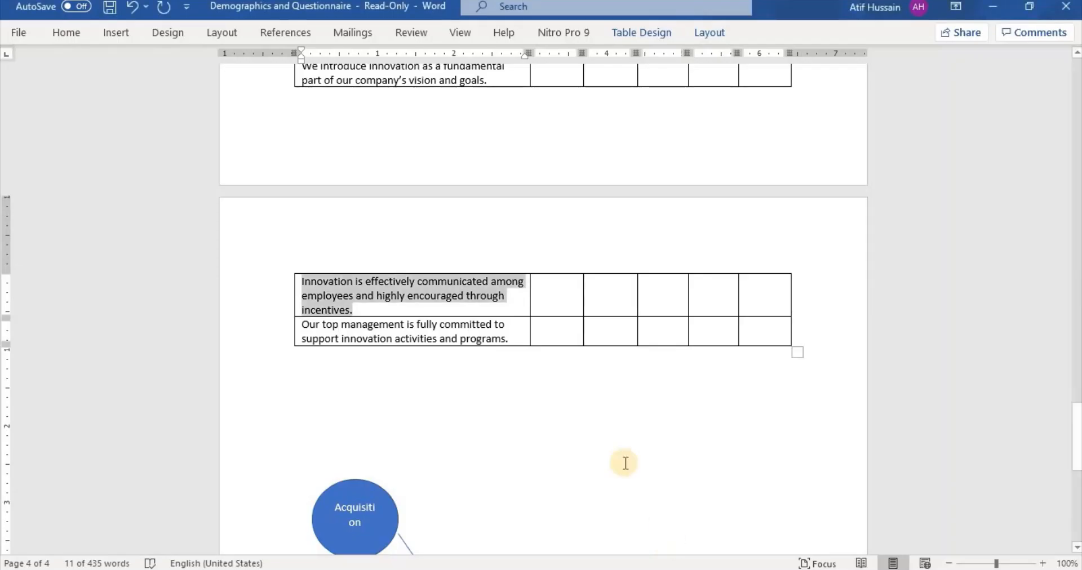
{"action": "left_click", "coordinate": [512, 339]}
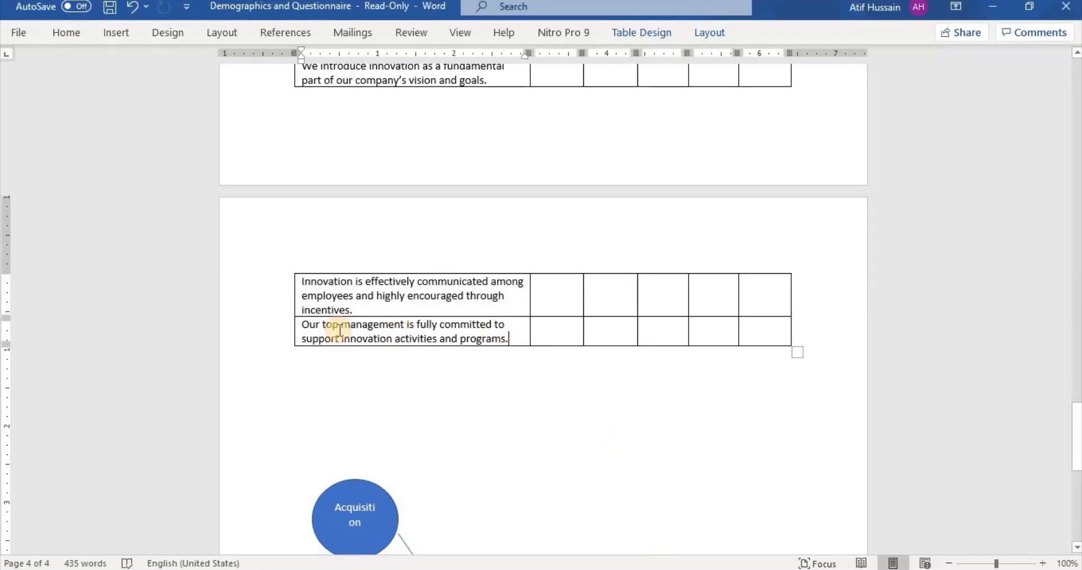
{"action": "left_click", "coordinate": [318, 326], "text": "shift"}
{"action": "right_click", "coordinate": [318, 326]}
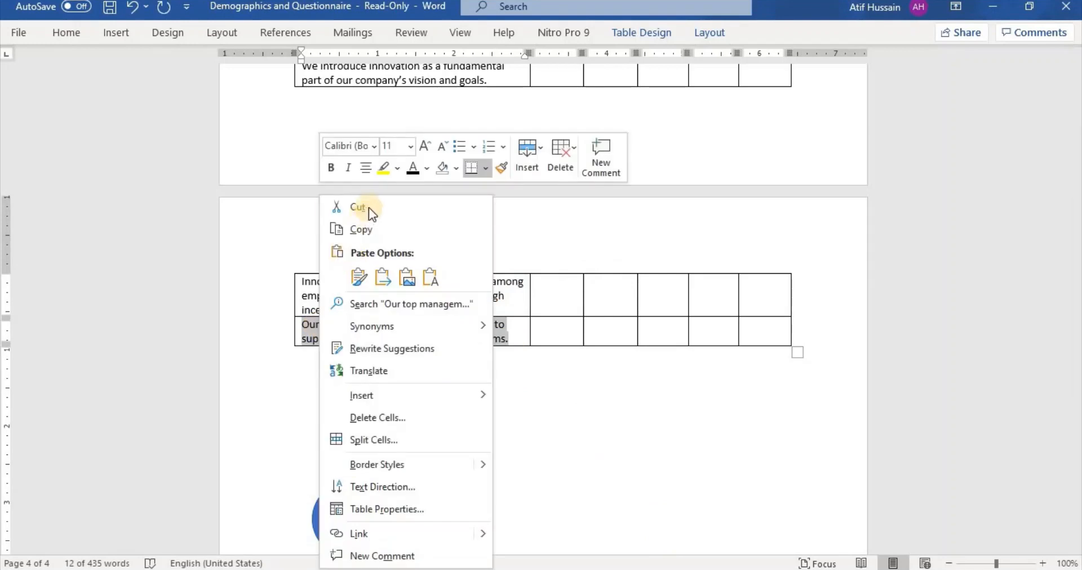
{"action": "left_click", "coordinate": [370, 231]}
{"action": "left_click", "coordinate": [770, 567]}
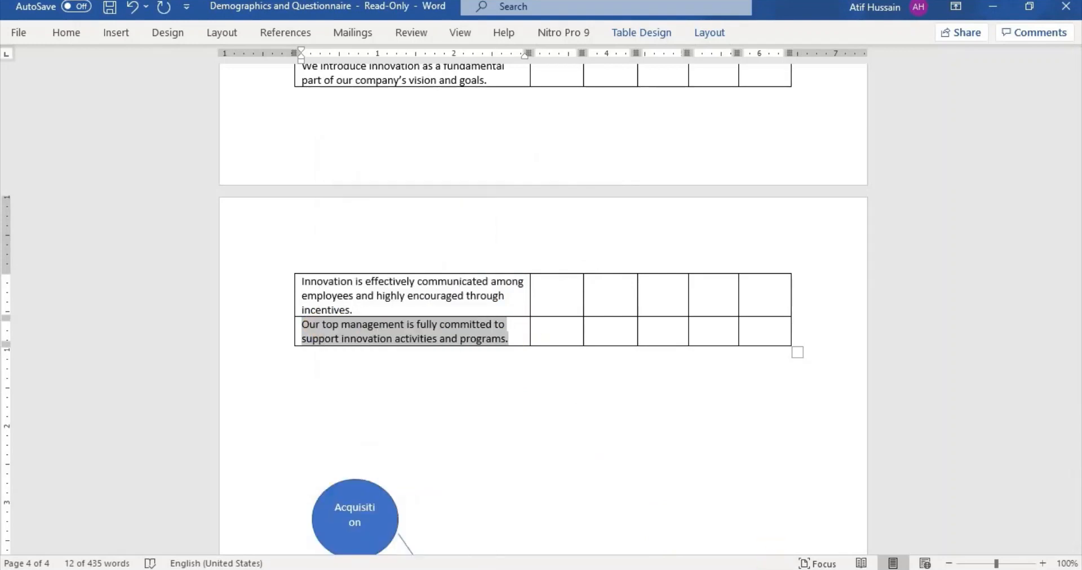
{"action": "left_click", "coordinate": [673, 512]}
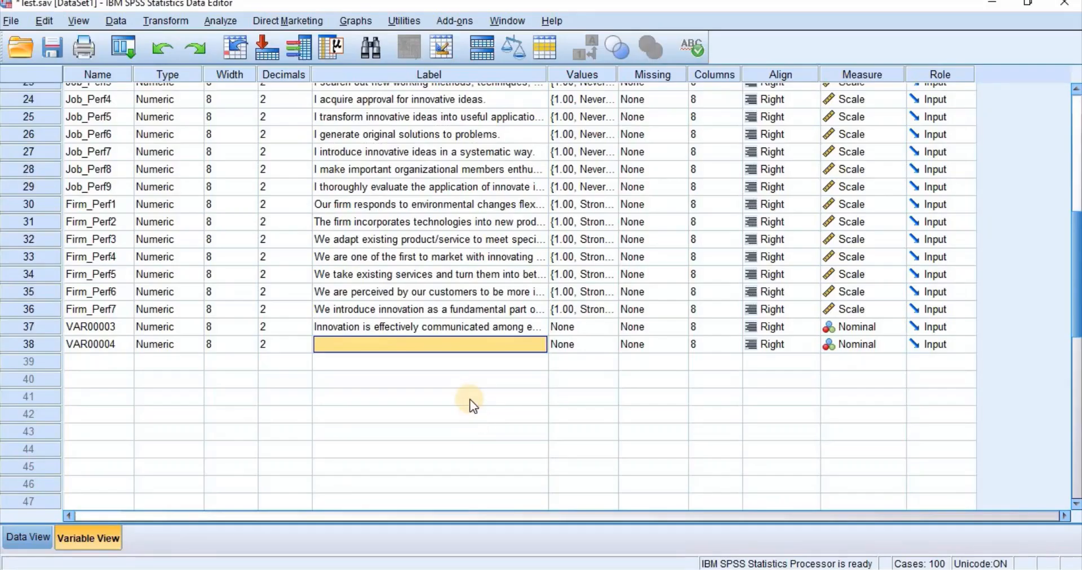
{"action": "key", "text": "ctrl+v"}
Copy the value labels of Firm_Perf7 to VAR00003 and VAR00004 and save the data file.
{"action": "left_click", "coordinate": [597, 310]}
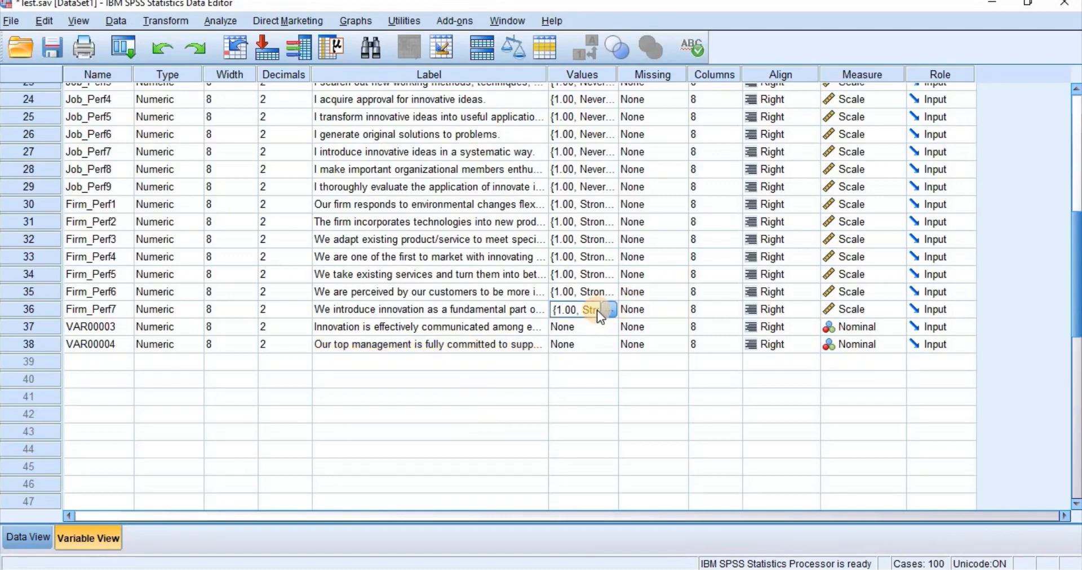
{"action": "left_click_drag", "start_coordinate": [591, 326], "coordinate": [587, 345]}
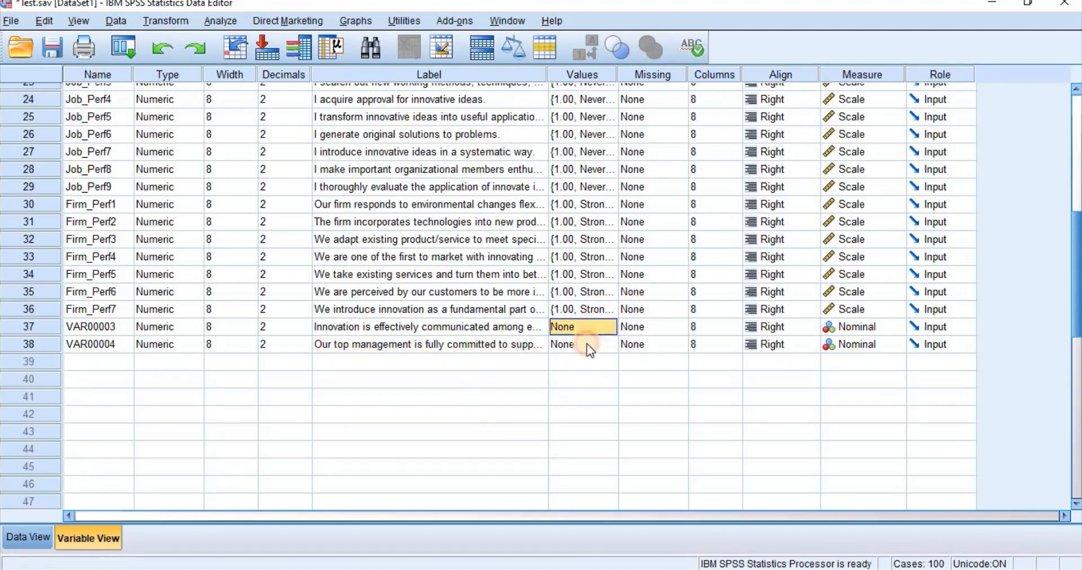
{"action": "left_click", "coordinate": [447, 367]}
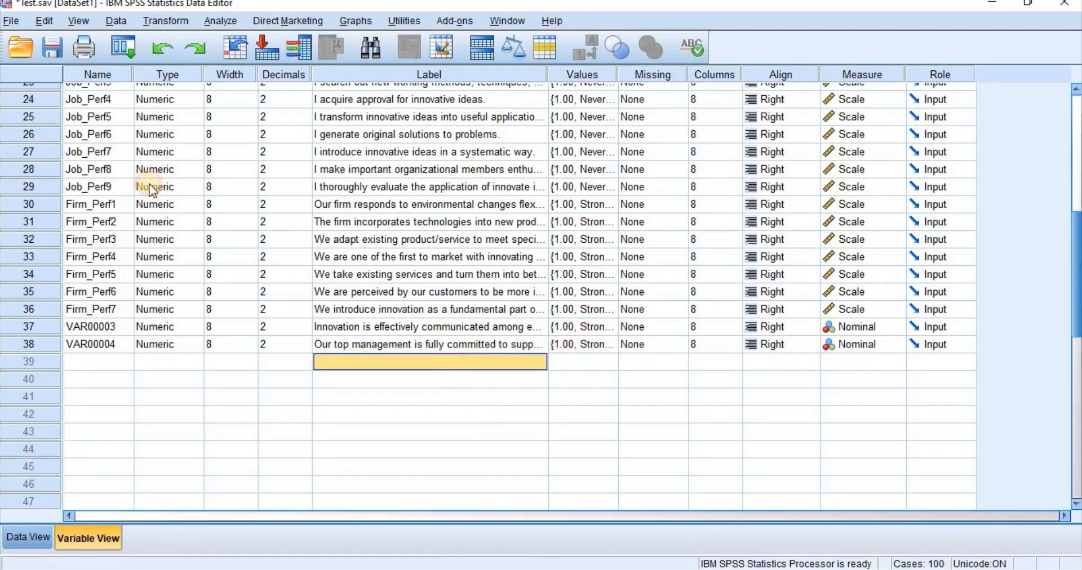
{"action": "left_click", "coordinate": [56, 53]}
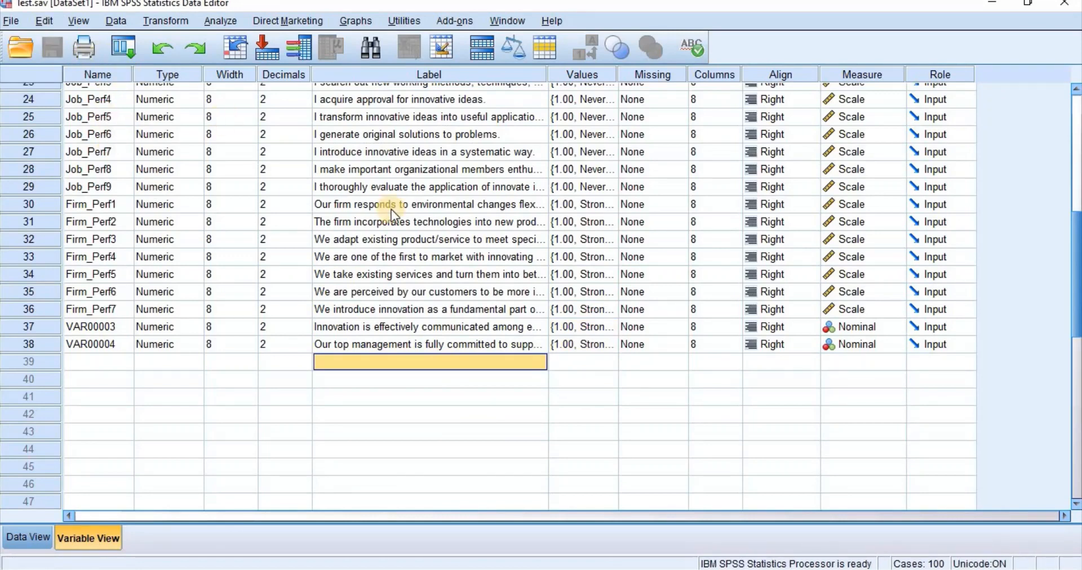
Set the measurement level of VAR00003 and VAR00004 to Scale and save the data file.
{"action": "left_click", "coordinate": [225, 22]}
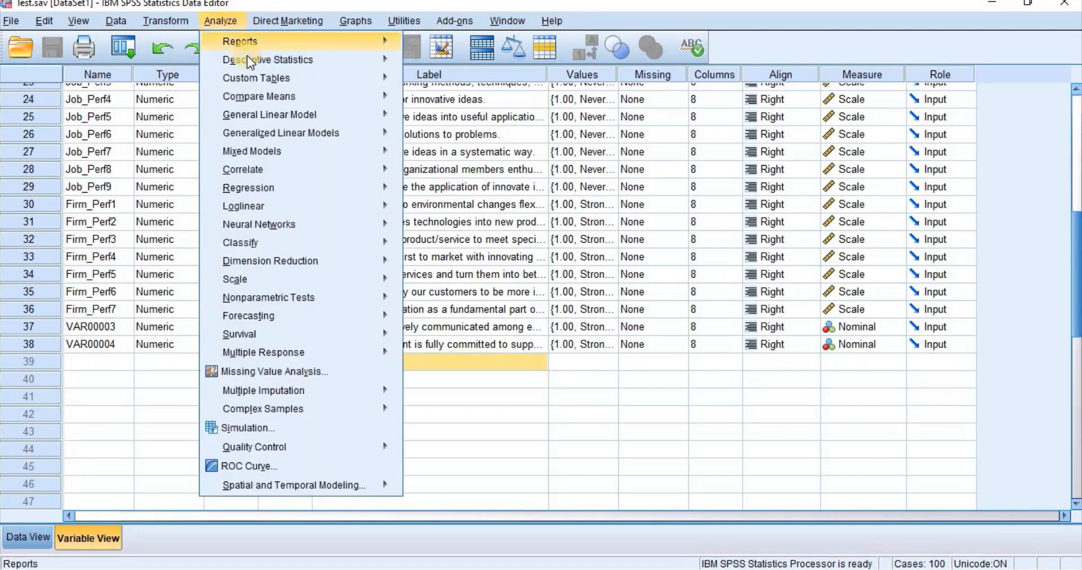
{"action": "mouse_move", "coordinate": [249, 59]}
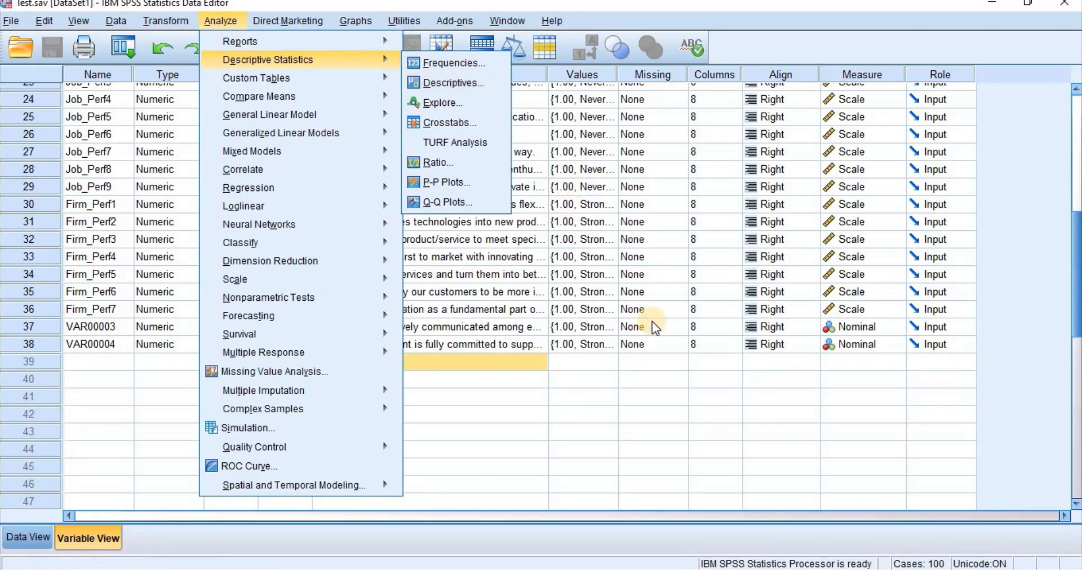
{"action": "left_click", "coordinate": [873, 329]}
{"action": "left_click", "coordinate": [857, 346]}
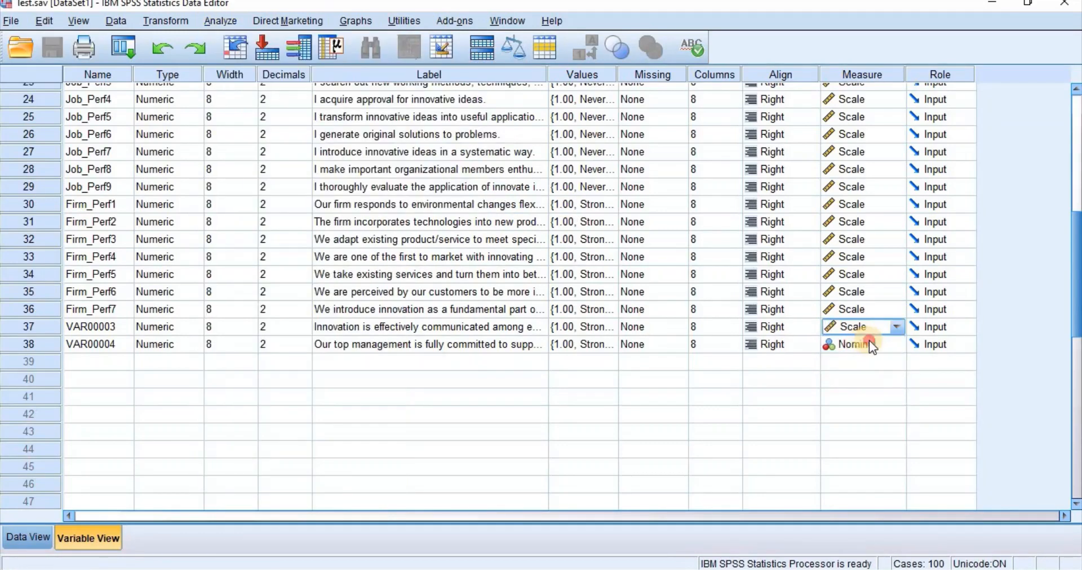
{"action": "left_click", "coordinate": [868, 341]}
{"action": "left_click", "coordinate": [874, 360]}
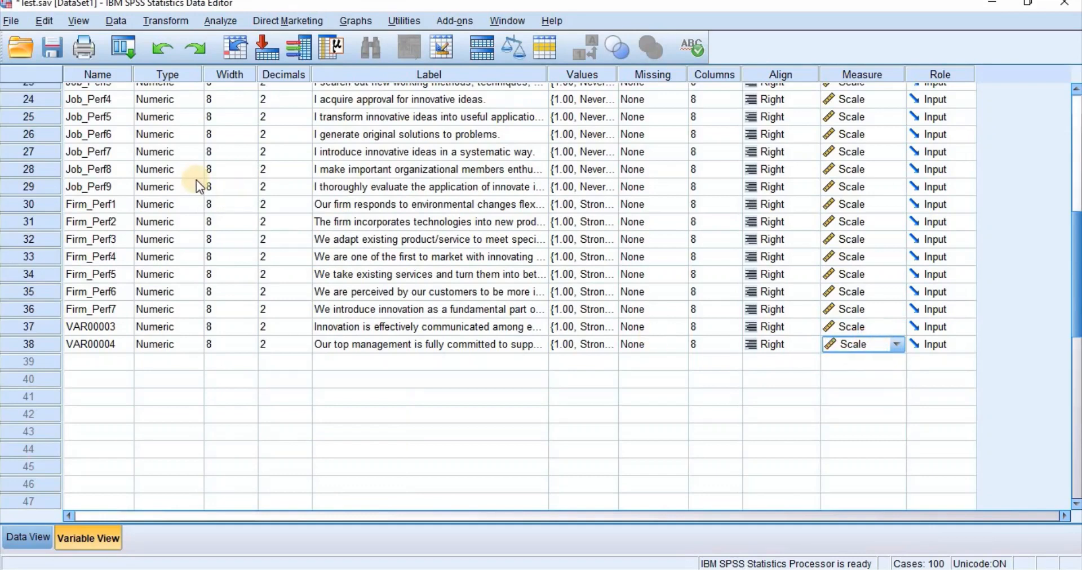
{"action": "left_click", "coordinate": [59, 58]}
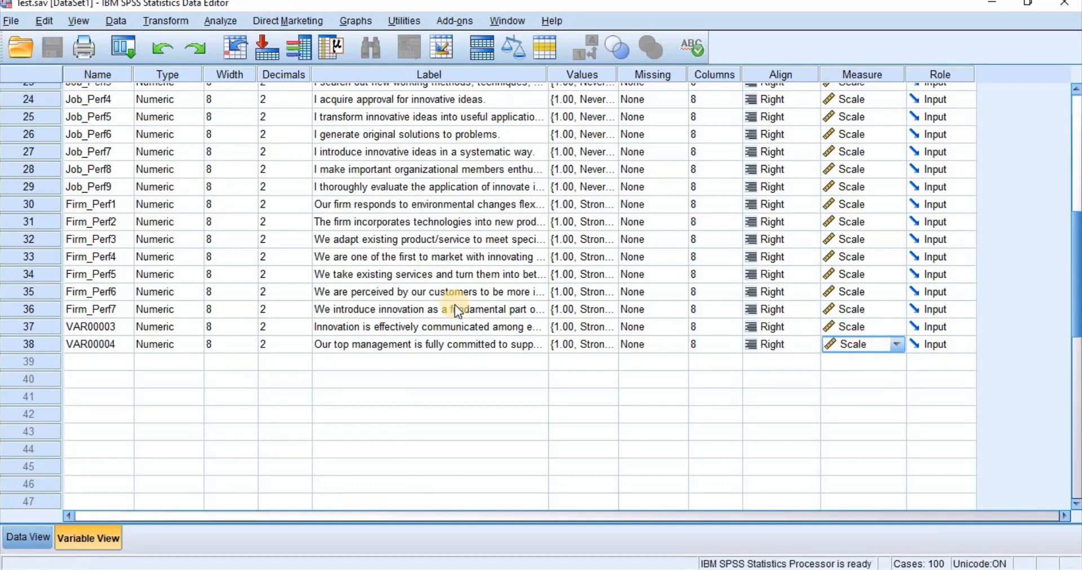